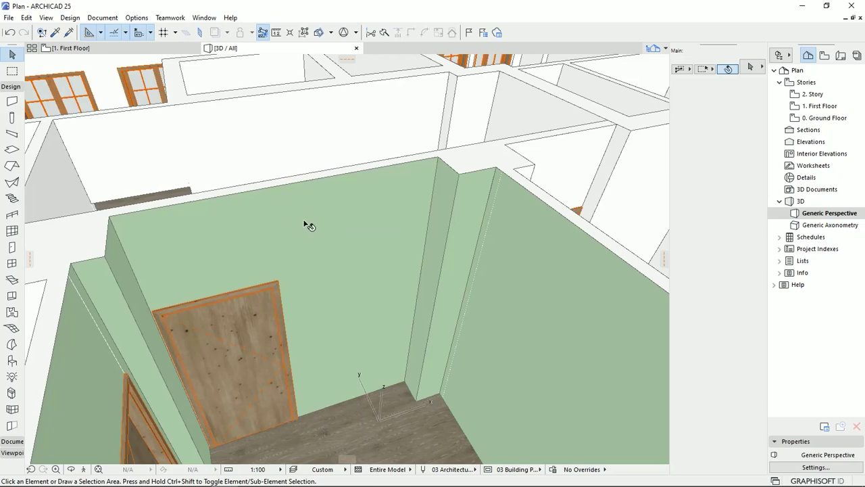
# - Examine the green-walled room and the neighbouring tiled room in the 3D model, including their wall and floor finishes
pyautogui.moveTo(302, 228); pyautogui.dragTo(358, 215)
pyautogui.keyDown('shift'); pyautogui.moveTo(316, 239); pyautogui.dragTo(300, 286, button='middle'); pyautogui.keyUp('shift')
pyautogui.moveTo(302, 288)
pyautogui.mouseDown()
pyautogui.moveTo(570, 280)
pyautogui.moveTo(316, 282)
pyautogui.mouseUp()
pyautogui.moveTo(398, 215); pyautogui.dragTo(338, 245, button='middle')
pyautogui.press('Escape')
pyautogui.click(372, 205)
pyautogui.moveTo(339, 245); pyautogui.dragTo(311, 213)
pyautogui.moveTo(348, 296); pyautogui.dragTo(406, 262)
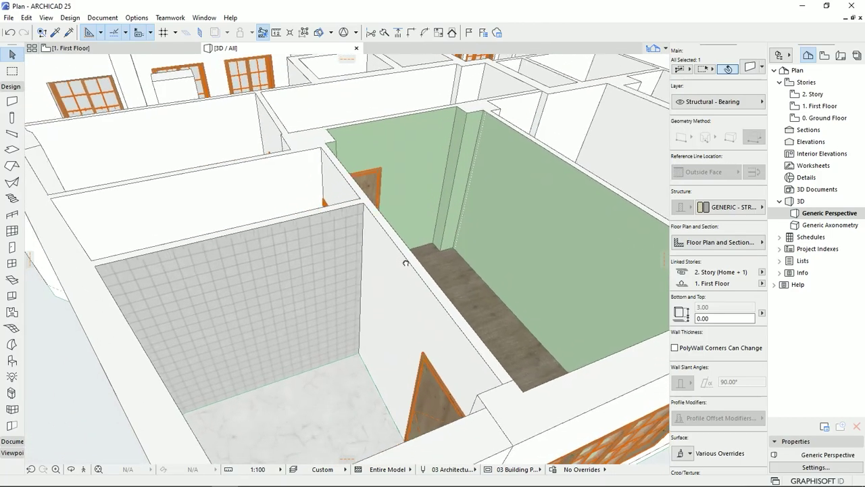
pyautogui.click(349, 387)
pyautogui.moveTo(465, 261); pyautogui.dragTo(396, 353)
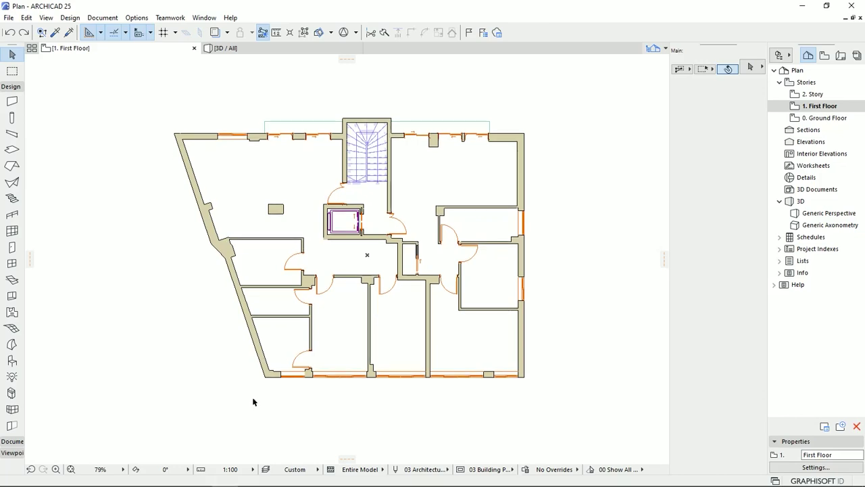
# - Look over the Ground Floor furniture layout, return to the First Floor plan and examine its walls, stair and rooms
pyautogui.doubleClick(824, 118)
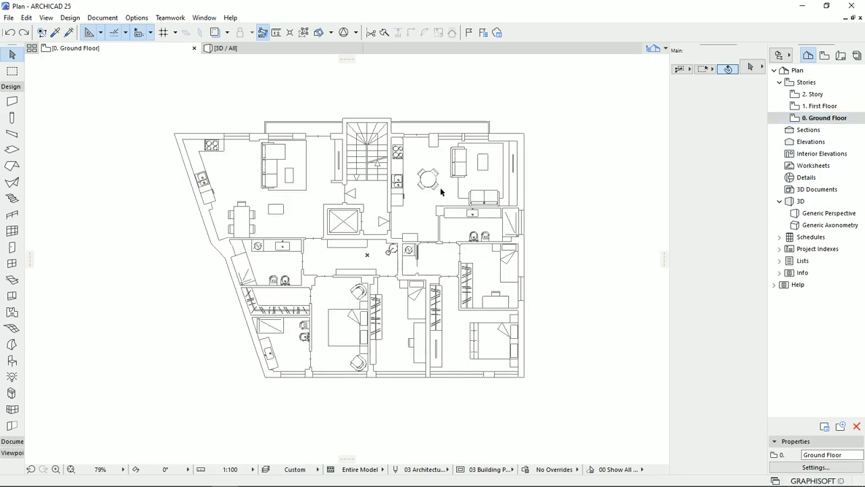
pyautogui.moveTo(452, 268); pyautogui.dragTo(451, 280, button='middle')
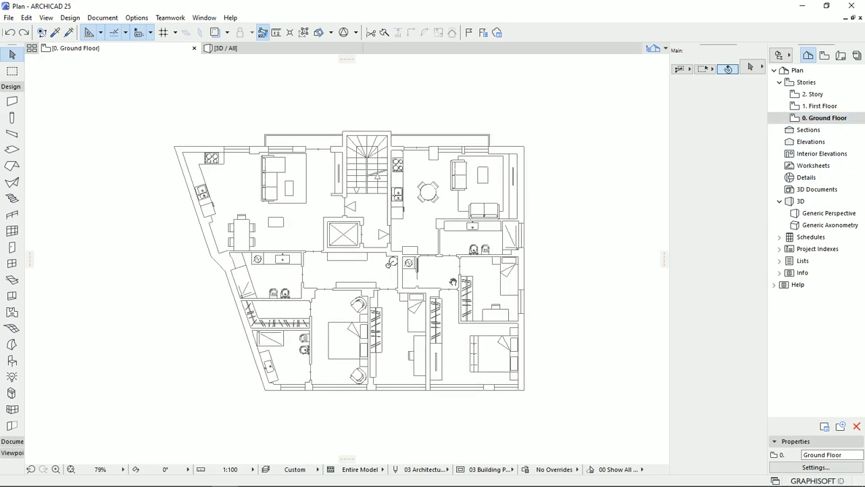
pyautogui.hotkey('ctrl', 'Up')
pyautogui.scroll(3, 427, 157)
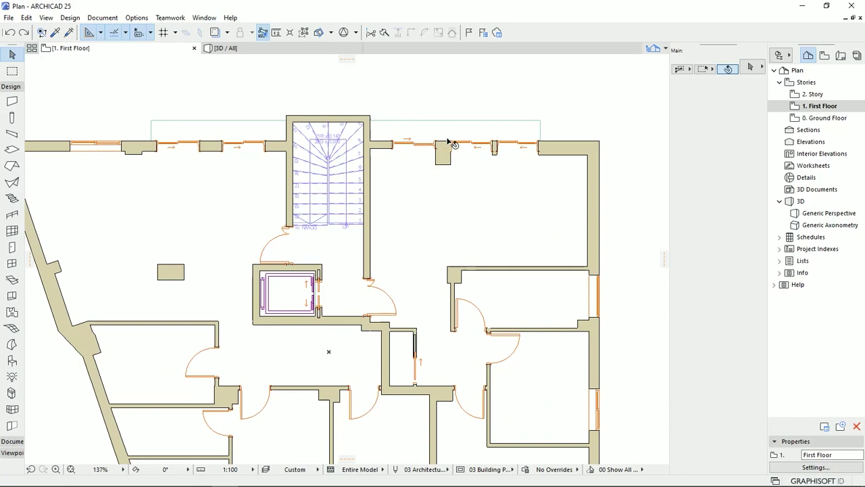
pyautogui.moveTo(386, 324); pyautogui.dragTo(399, 249, button='middle')
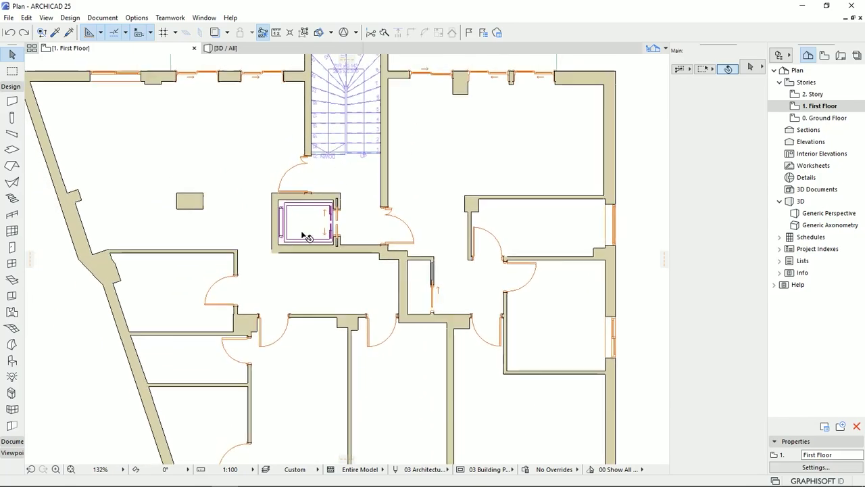
pyautogui.scroll(-3, 368, 255)
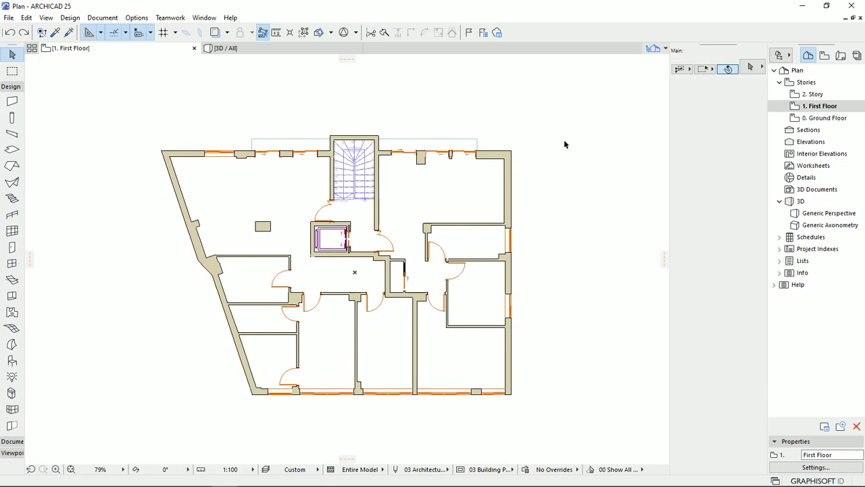
# - Select the first-floor slab in the 3D view, review its surface override options and inspect its edges, underside and top
pyautogui.click(261, 49)
pyautogui.click(132, 282)
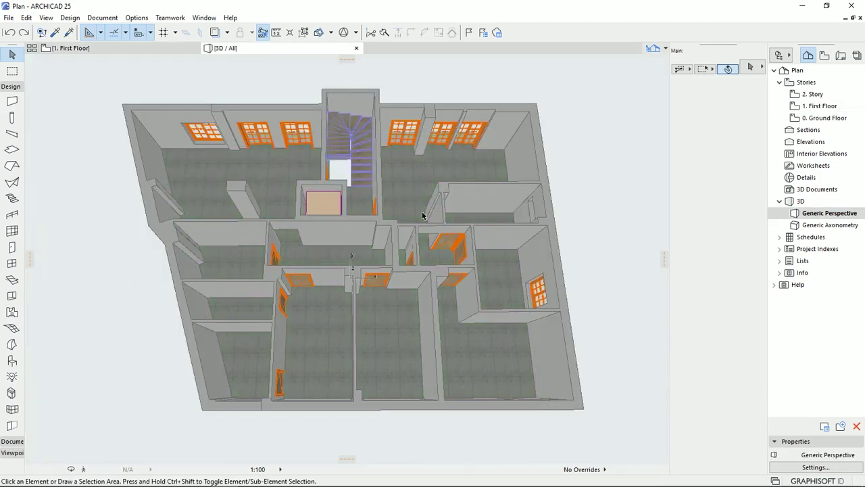
pyautogui.moveTo(352, 323); pyautogui.dragTo(252, 200, button='middle')
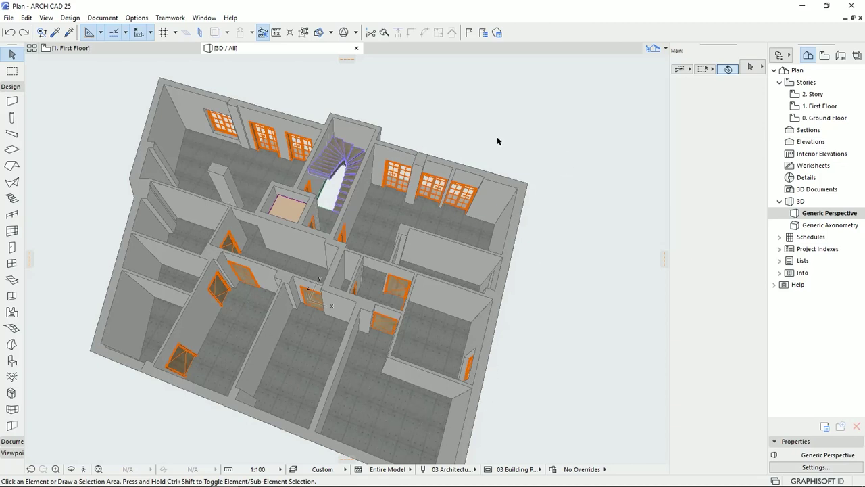
pyautogui.click(383, 216)
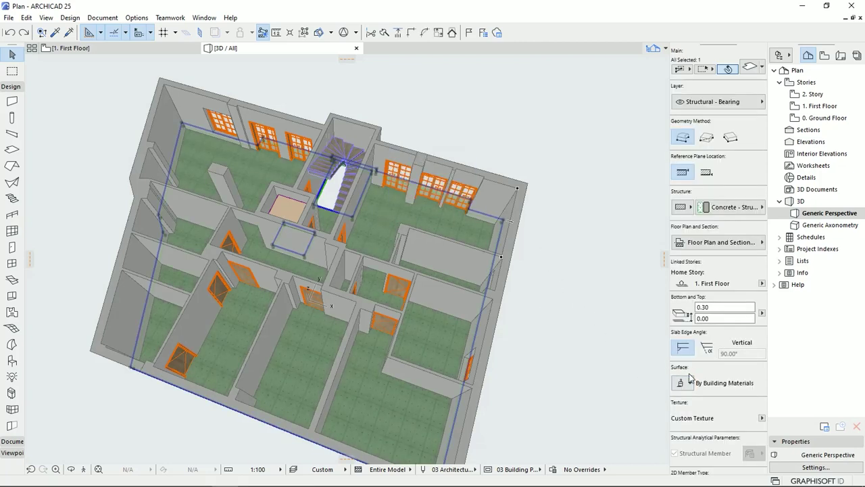
pyautogui.click(729, 384)
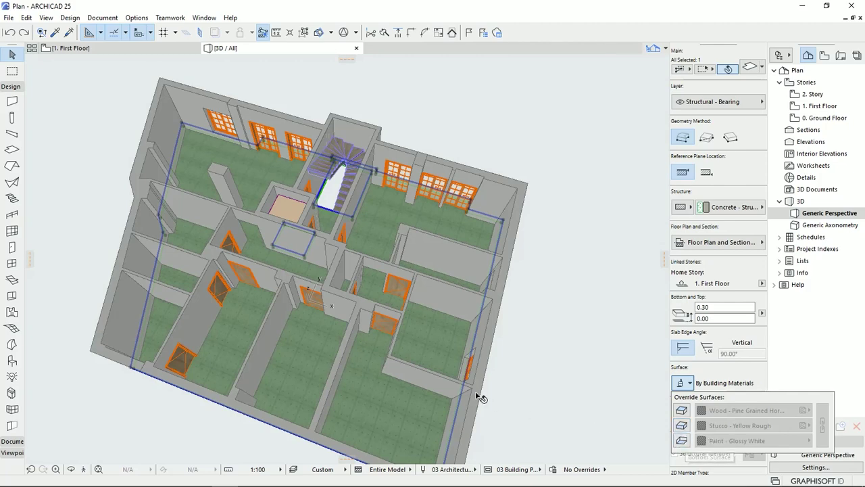
pyautogui.keyDown('shift'); pyautogui.moveTo(376, 377); pyautogui.dragTo(426, 264, button='middle'); pyautogui.keyUp('shift')
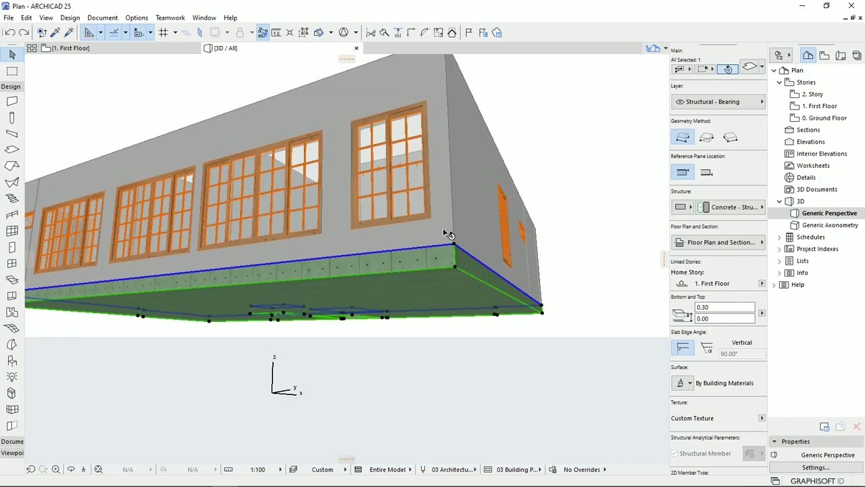
pyautogui.keyDown('shift'); pyautogui.moveTo(439, 230); pyautogui.dragTo(447, 346, button='middle'); pyautogui.keyUp('shift')
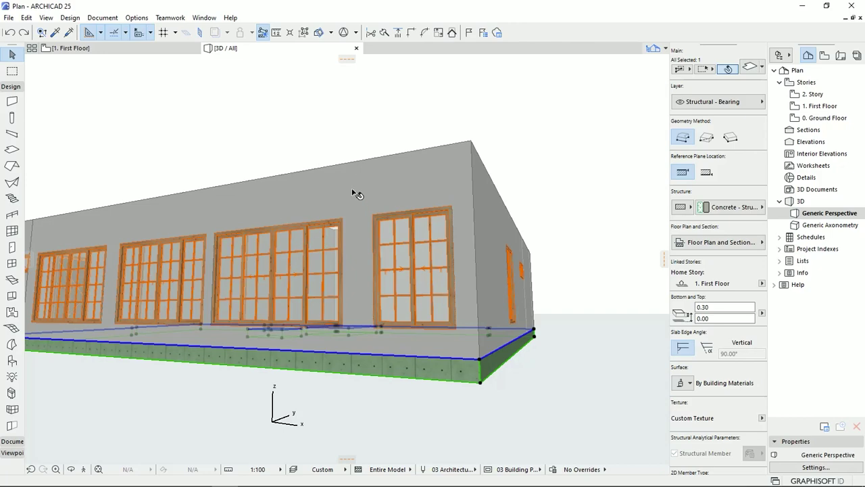
pyautogui.keyDown('shift'); pyautogui.moveTo(359, 190); pyautogui.dragTo(392, 304, button='middle'); pyautogui.keyUp('shift')
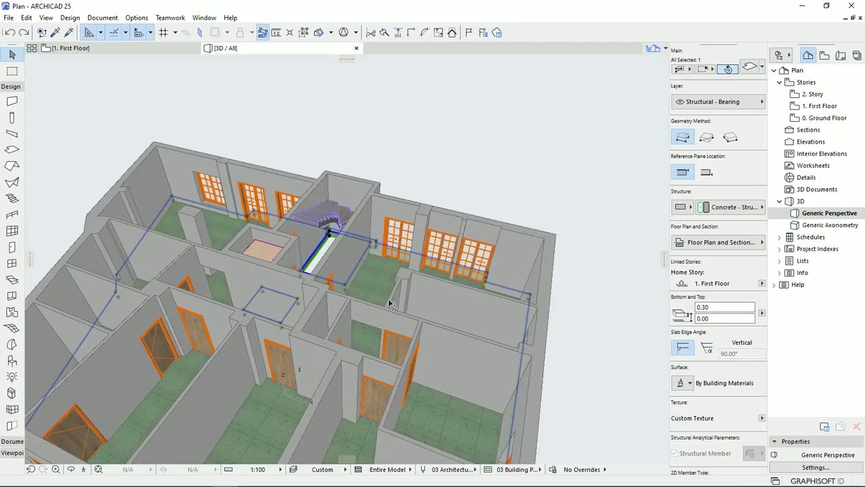
pyautogui.keyDown('shift'); pyautogui.moveTo(331, 270); pyautogui.dragTo(379, 425, button='middle'); pyautogui.keyUp('shift')
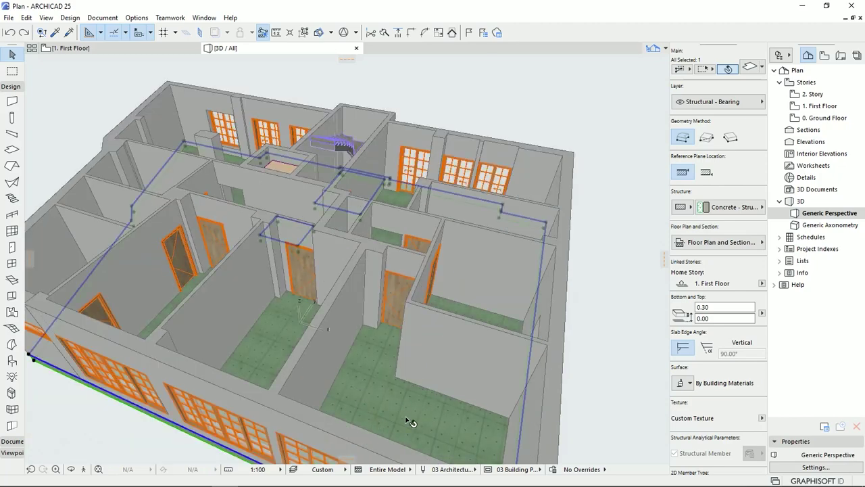
# - Turn on the top surface override of the selected slab with Wood - Pine Grained Horizontal
pyautogui.click(686, 384)
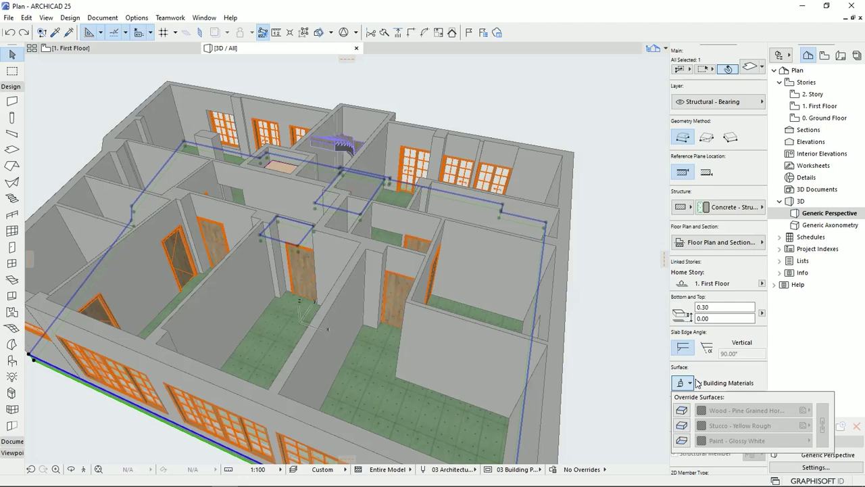
pyautogui.click(681, 410)
pyautogui.click(754, 412)
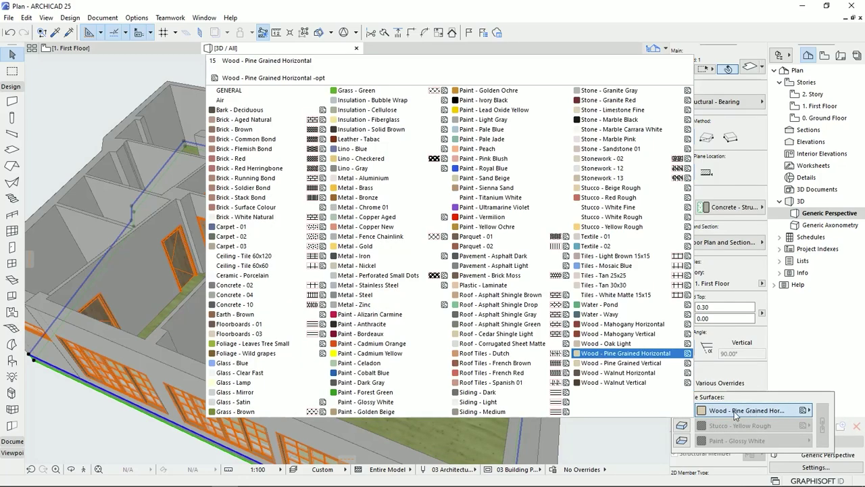
pyautogui.click(738, 411)
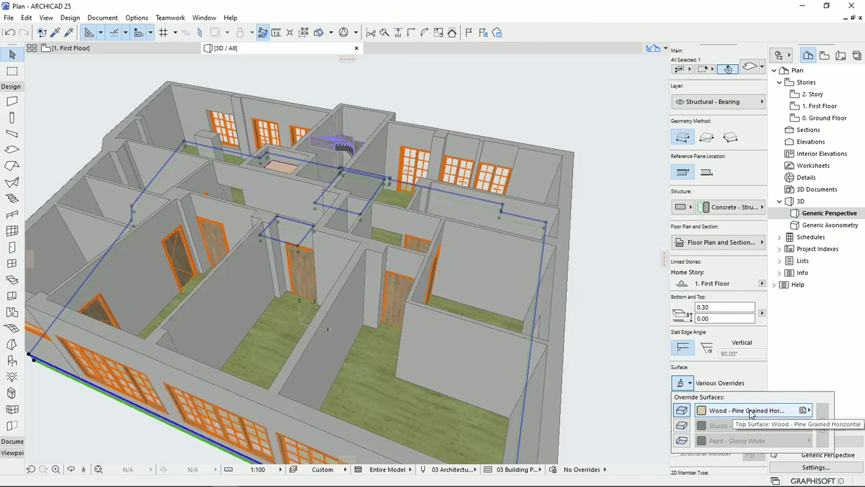
# - Change the slab's top surface override to Wood - Walnut Horizontal
pyautogui.click(749, 413)
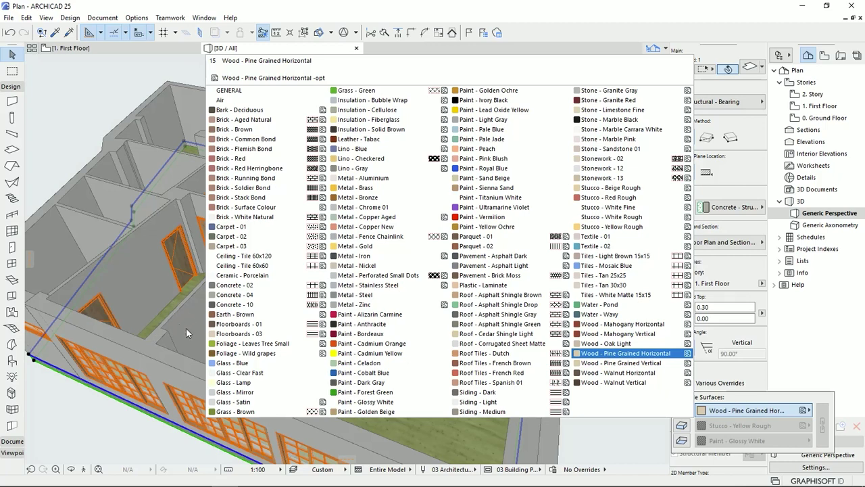
pyautogui.click(623, 373)
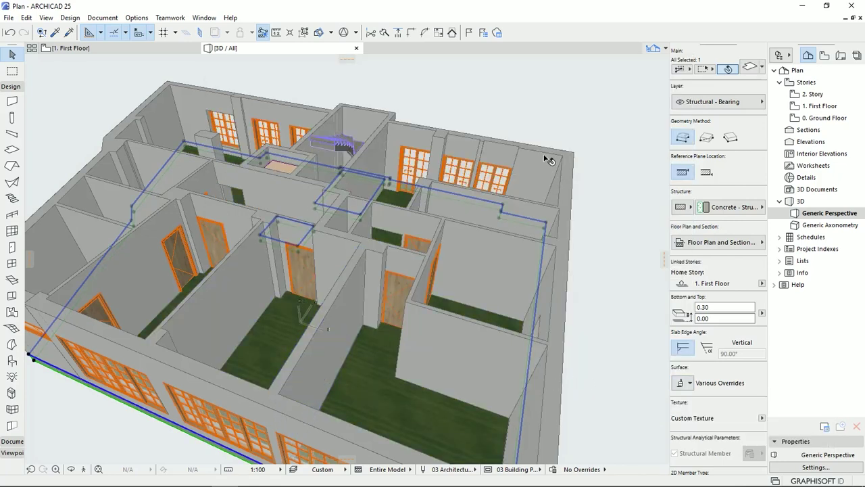
pyautogui.press('Escape')
# - Set the slab's top surface override to Wood - Oak Light
pyautogui.keyDown('shift'); pyautogui.moveTo(370, 268); pyautogui.dragTo(415, 320, button='middle'); pyautogui.keyUp('shift')
pyautogui.moveTo(400, 384)
pyautogui.keyDown('shift'); pyautogui.mouseDown(button='middle')
pyautogui.moveTo(374, 367)
pyautogui.moveTo(385, 387)
pyautogui.moveTo(394, 377)
pyautogui.mouseUp(button='middle'); pyautogui.keyUp('shift')
pyautogui.scroll(2, 386, 388)
pyautogui.moveTo(395, 377); pyautogui.dragTo(367, 303)
pyautogui.click(377, 306)
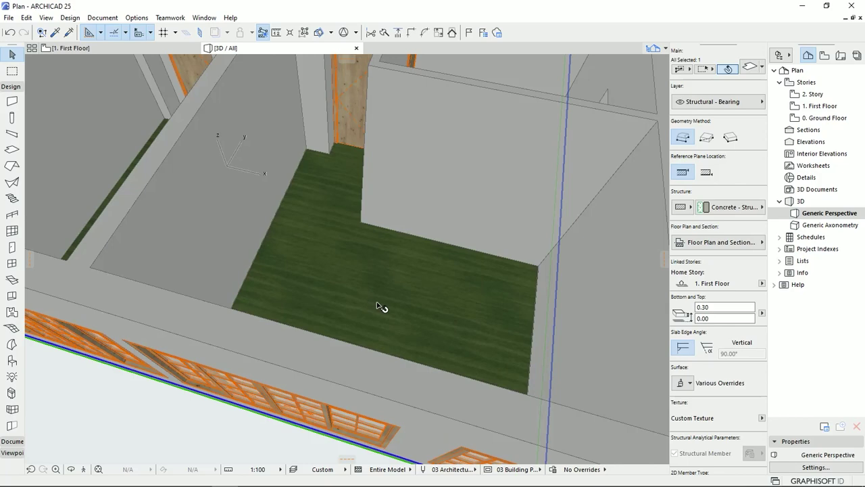
pyautogui.click(682, 384)
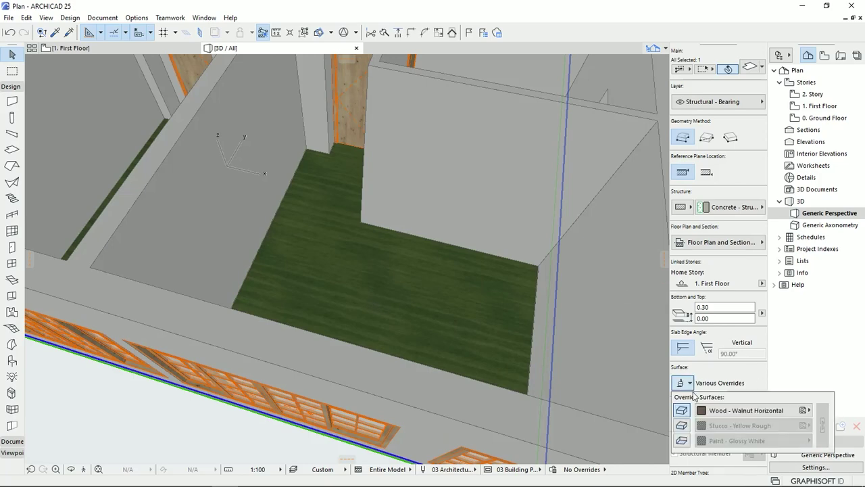
pyautogui.click(732, 412)
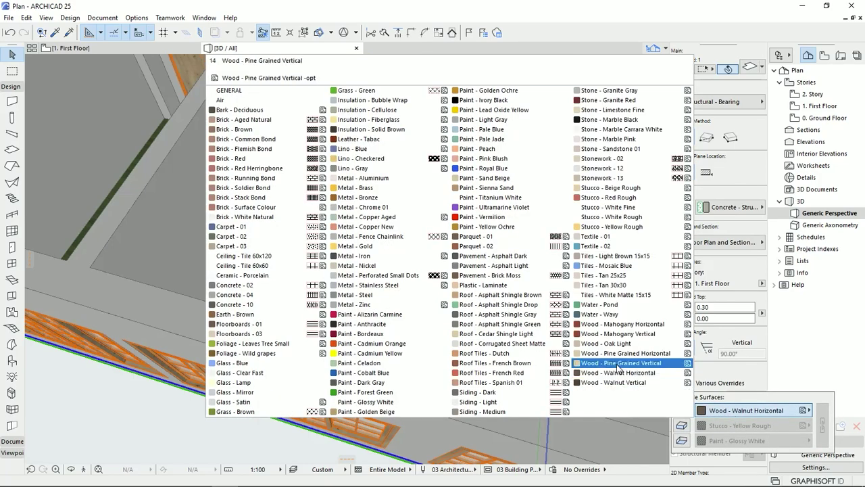
pyautogui.click(612, 343)
# - Inspect the new wood floor finish throughout the 3D model, around the stairwell, the elevator shaft and all the rooms
pyautogui.moveTo(336, 284); pyautogui.dragTo(409, 435, button='middle')
pyautogui.scroll(-3, 423, 330)
pyautogui.moveTo(351, 291); pyautogui.dragTo(428, 449, button='middle')
pyautogui.scroll(3, 335, 290)
pyautogui.moveTo(335, 289); pyautogui.dragTo(263, 260, button='middle')
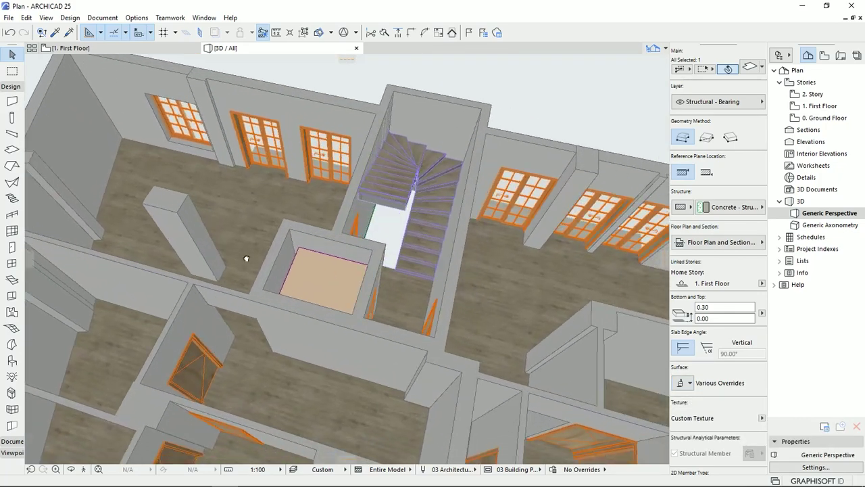
pyautogui.scroll(8, 363, 324)
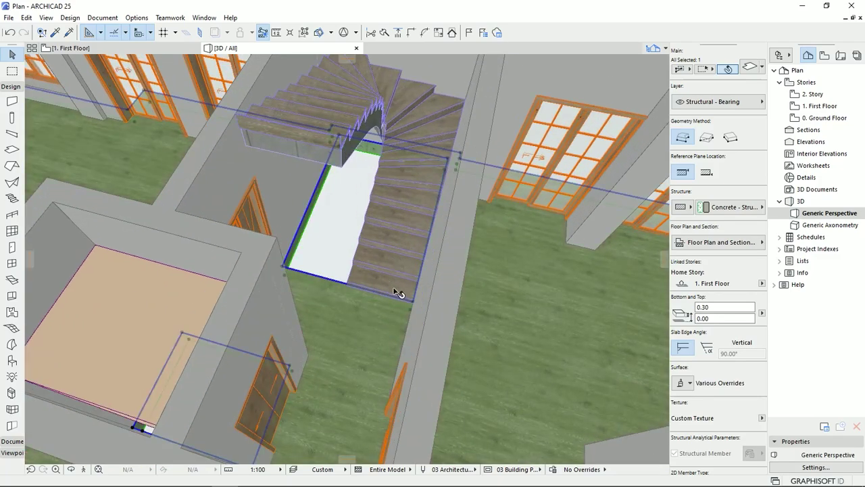
pyautogui.scroll(-4, 390, 285)
pyautogui.moveTo(314, 319); pyautogui.dragTo(400, 328, button='middle')
pyautogui.moveTo(298, 294); pyautogui.dragTo(439, 325, button='middle')
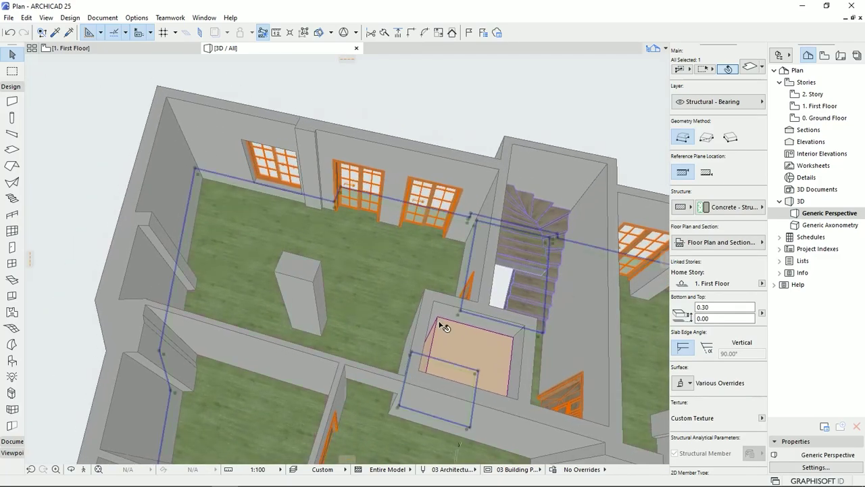
pyautogui.scroll(-10, 444, 327)
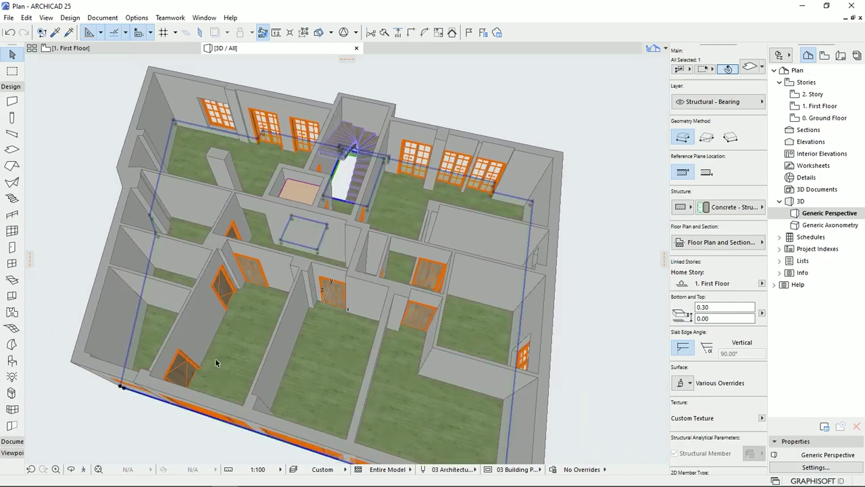
pyautogui.keyDown('shift'); pyautogui.moveTo(479, 351); pyautogui.dragTo(469, 203, button='middle'); pyautogui.keyUp('shift')
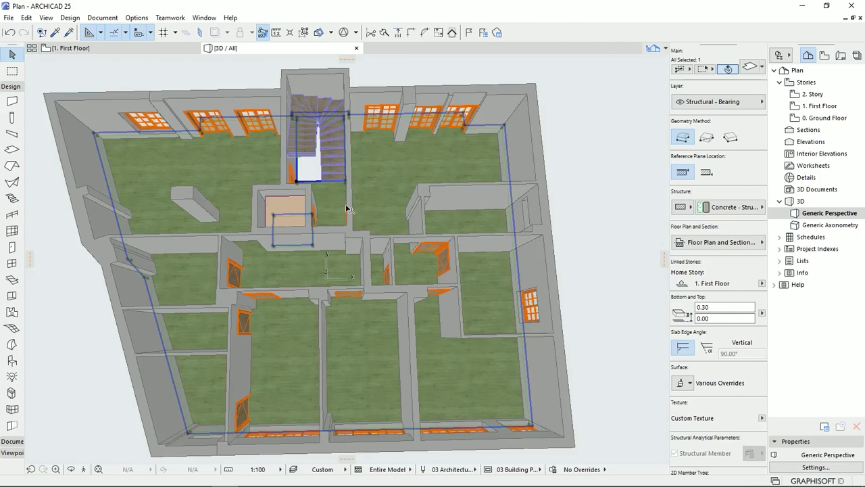
pyautogui.scroll(5, 334, 202)
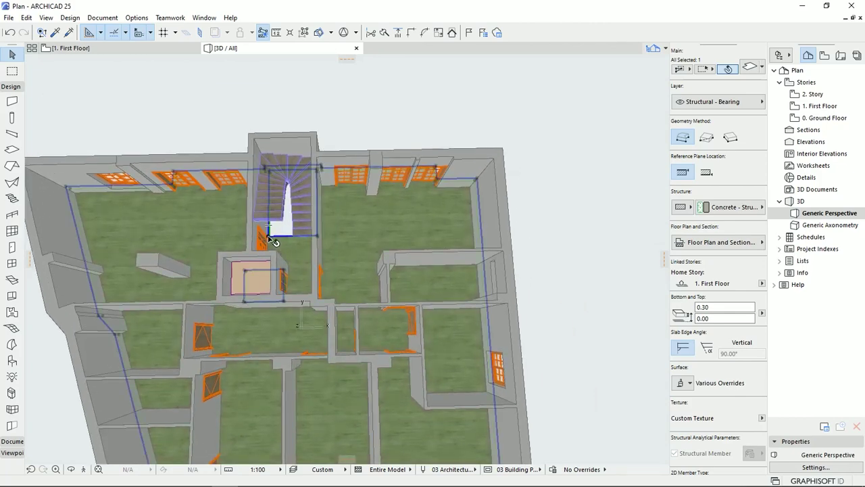
pyautogui.moveTo(303, 289); pyautogui.dragTo(242, 196, button='middle')
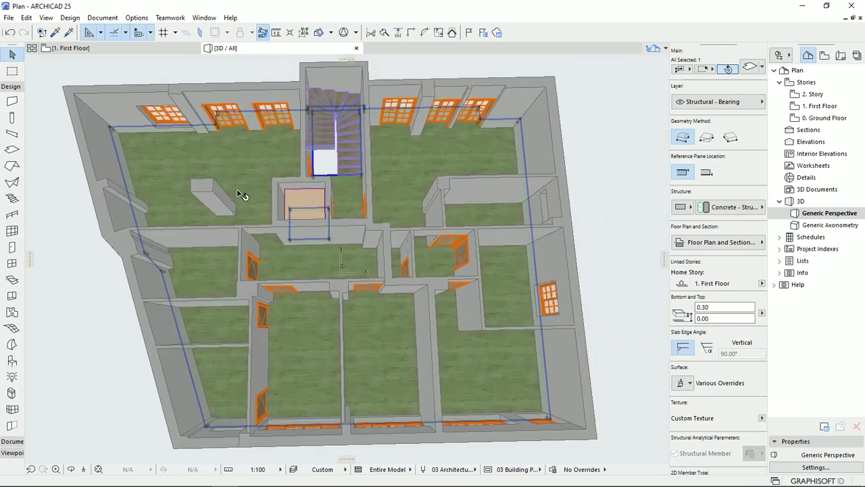
pyautogui.scroll(3, 276, 202)
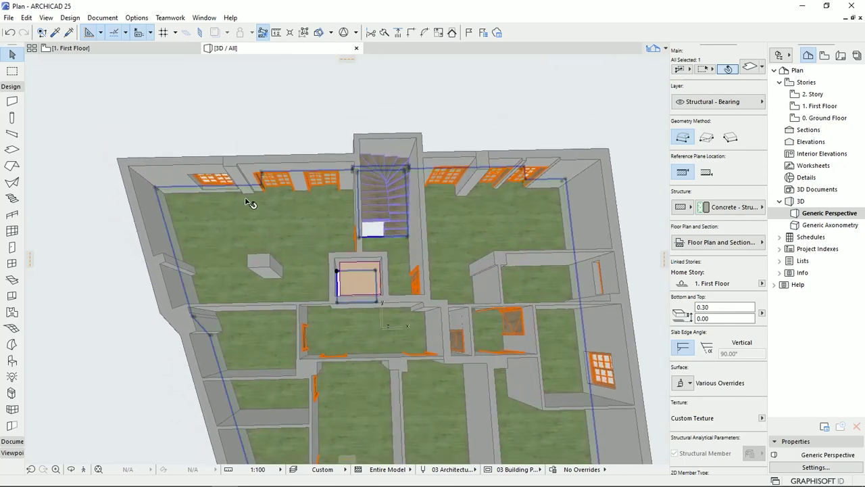
pyautogui.moveTo(259, 268); pyautogui.dragTo(210, 191, button='middle')
pyautogui.moveTo(288, 245); pyautogui.dragTo(297, 269, button='middle')
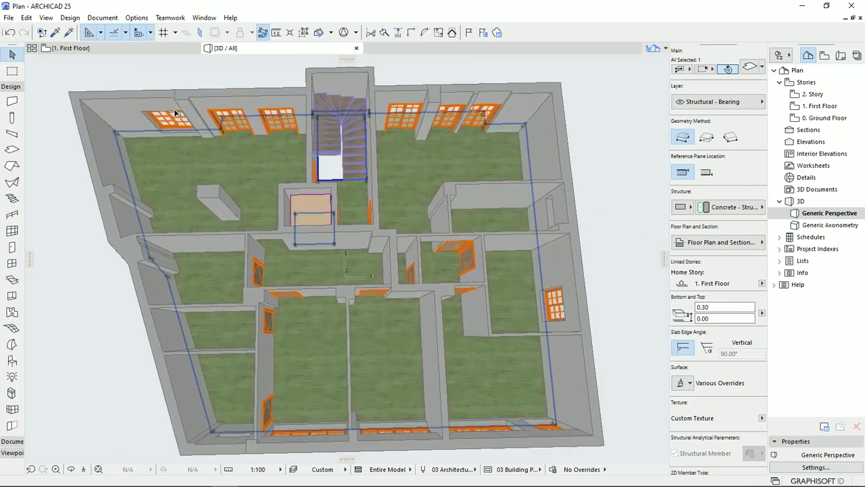
# - Select the floor slab in the First Floor plan and turn on the trace reference showing the furniture layout
pyautogui.click(106, 50)
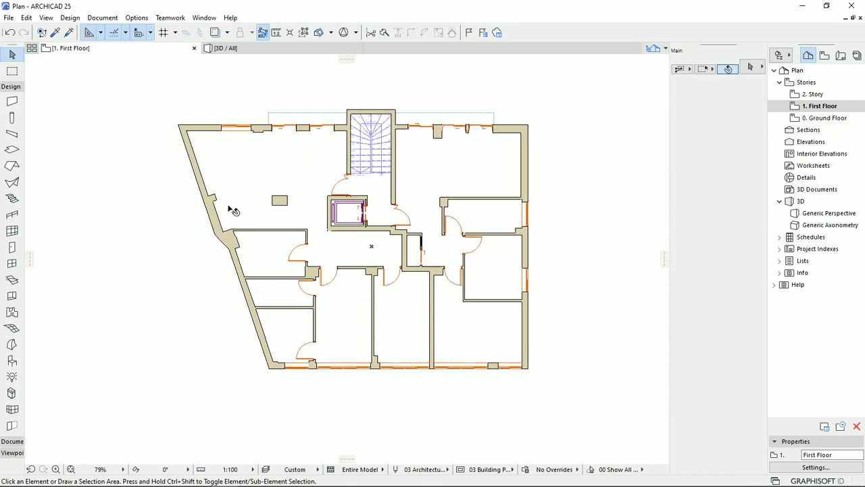
pyautogui.click(263, 253)
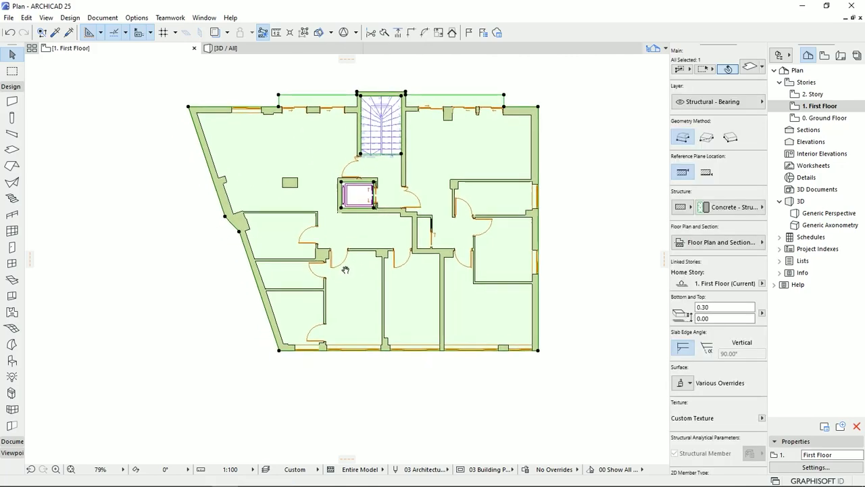
pyautogui.scroll(4, 300, 237)
pyautogui.moveTo(282, 275); pyautogui.dragTo(273, 284, button='middle')
pyautogui.click(214, 32)
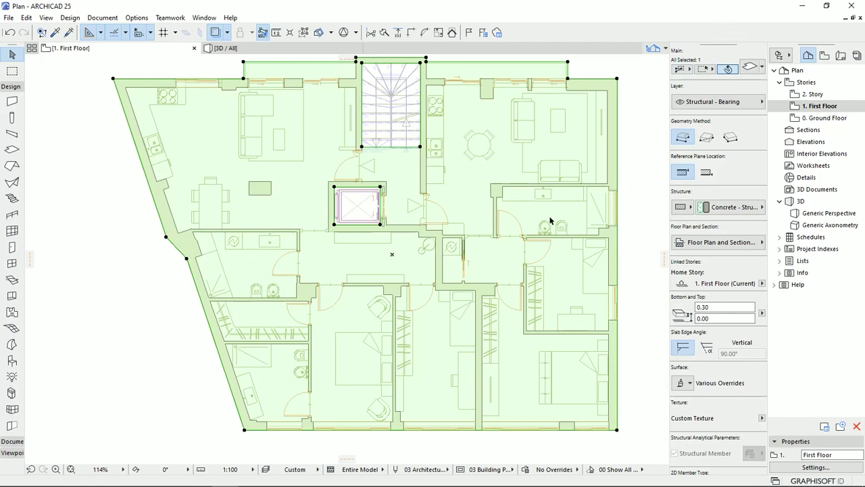
# - Subtract the upper-left bathroom's outline from the first-floor slab using Subtract from Polygon with the Magic Wand
pyautogui.moveTo(248, 264); pyautogui.dragTo(255, 266, button='middle')
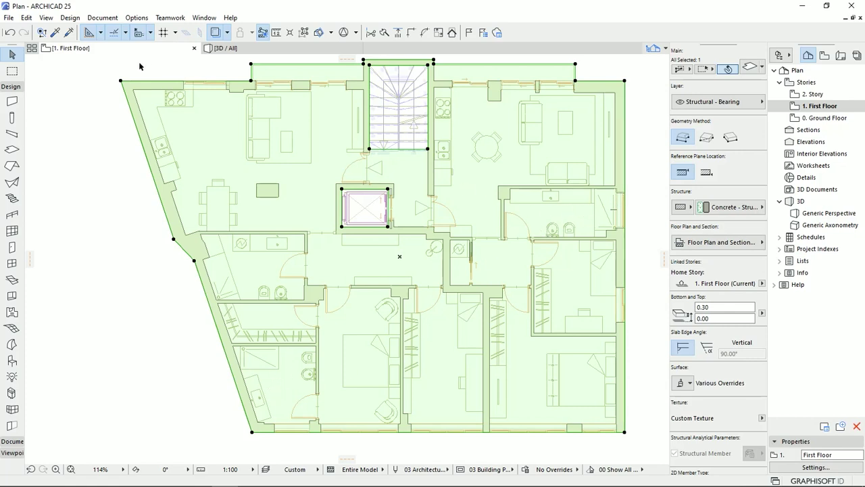
pyautogui.click(120, 82)
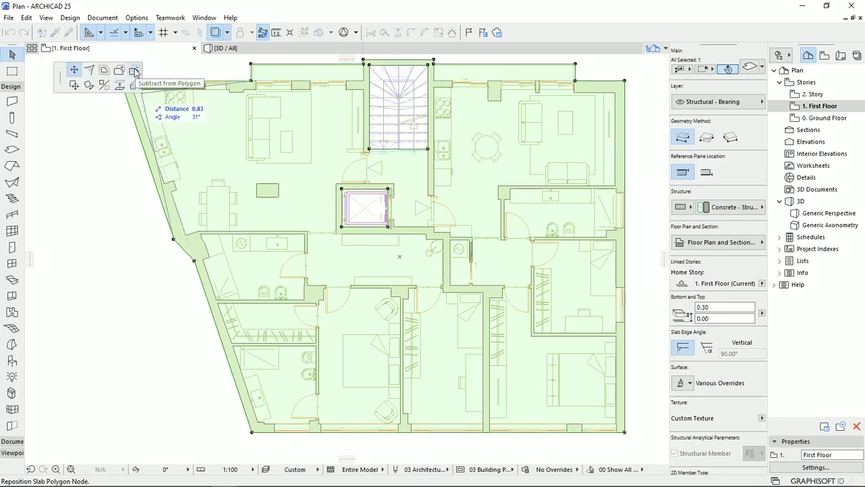
pyautogui.click(134, 72)
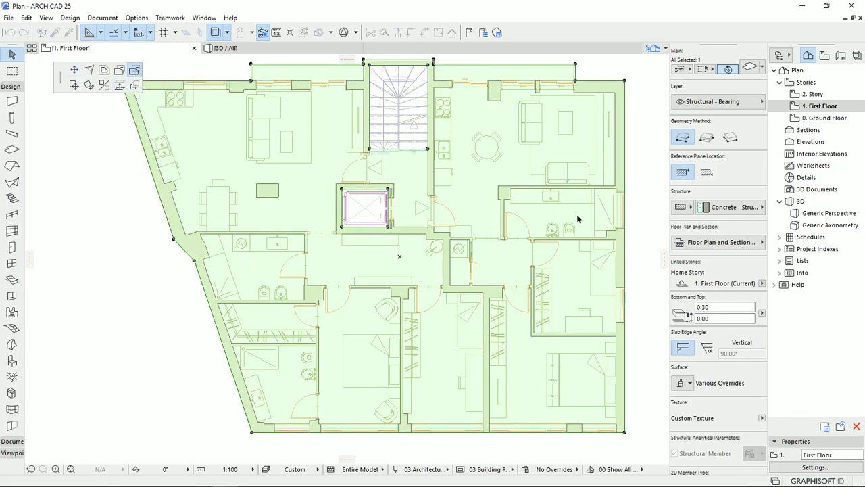
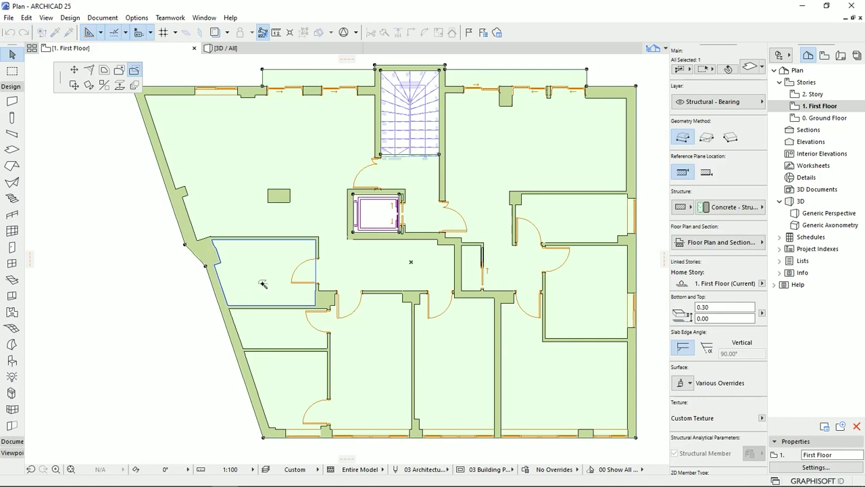
pyautogui.click(252, 287)
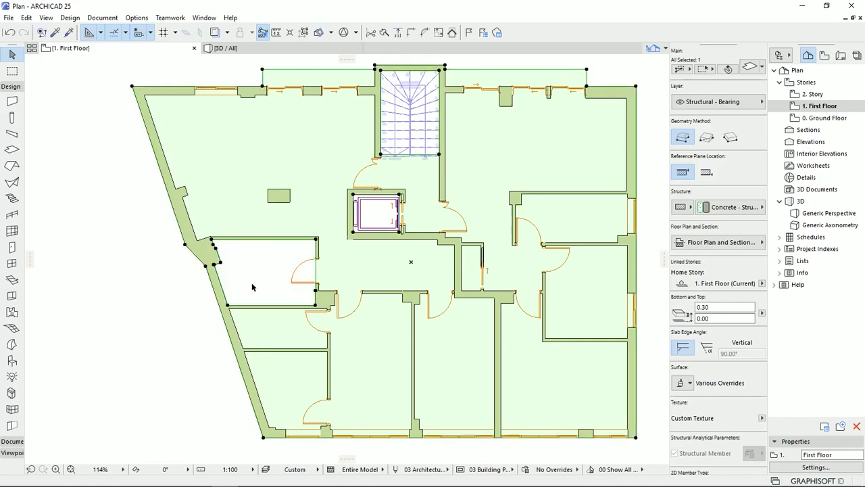
# - Subtract the lower-left bathroom's outline from the same slab with the Magic Wand
pyautogui.moveTo(283, 379); pyautogui.dragTo(252, 344, button='middle')
pyautogui.click(234, 404)
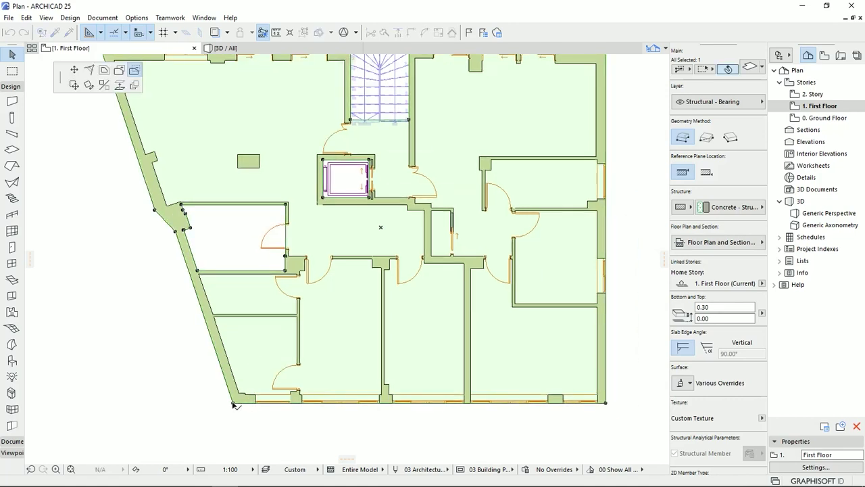
pyautogui.click(135, 71)
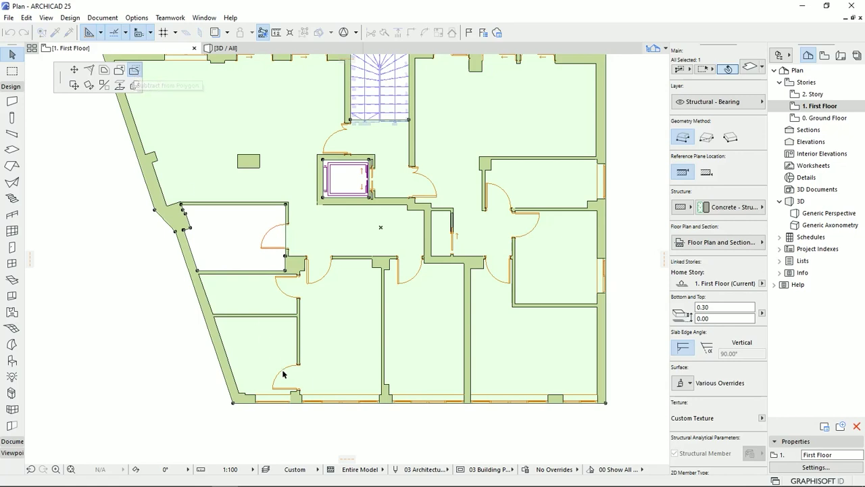
pyautogui.click(258, 344)
pyautogui.press('space')
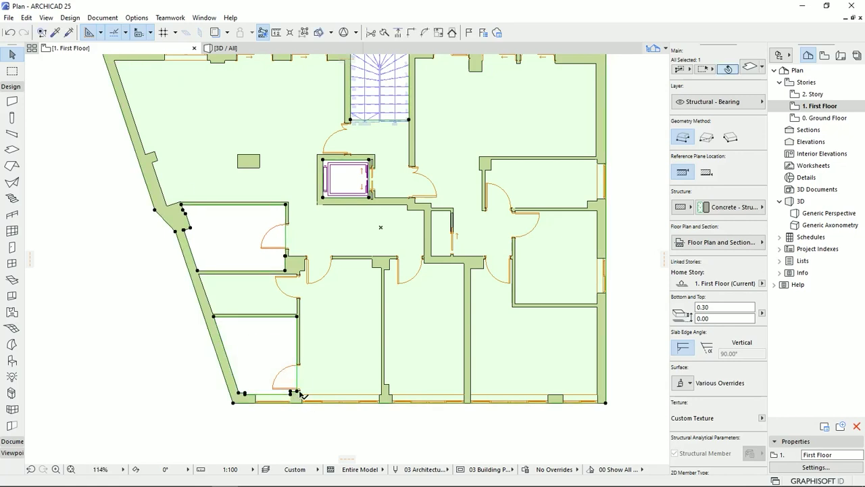
# - Subtract the bathroom on the plan's right side from the slab and check the openings in the 3D model
pyautogui.press('Escape')
pyautogui.click(544, 185)
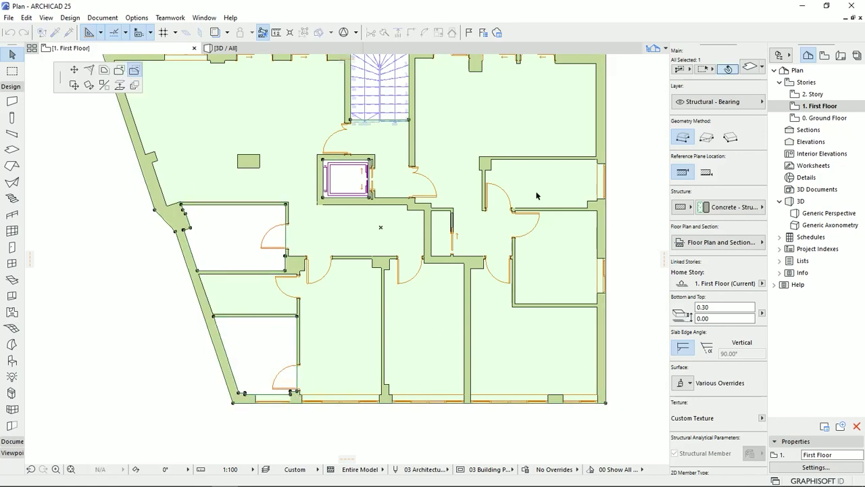
pyautogui.press('space')
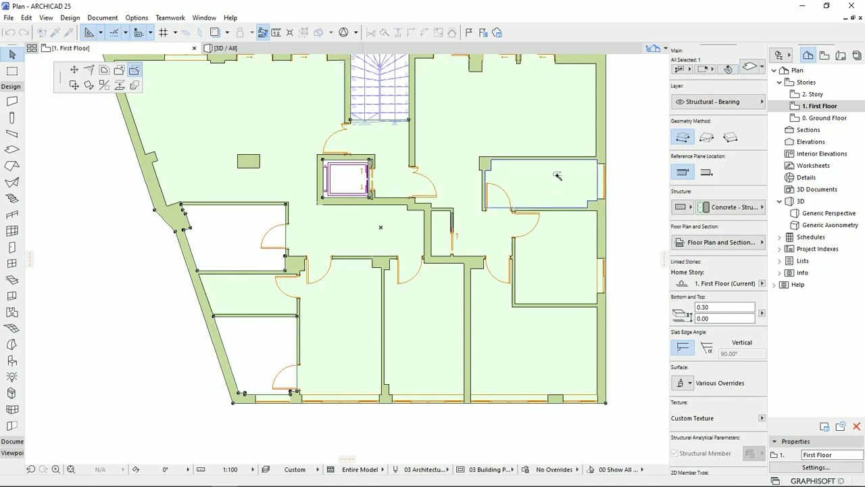
pyautogui.click(551, 183)
pyautogui.moveTo(497, 232); pyautogui.dragTo(494, 260, button='middle')
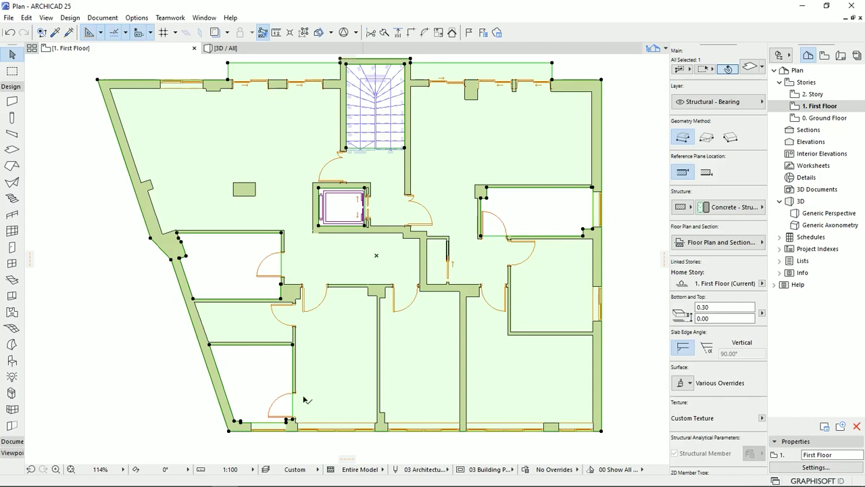
pyautogui.press('F3')
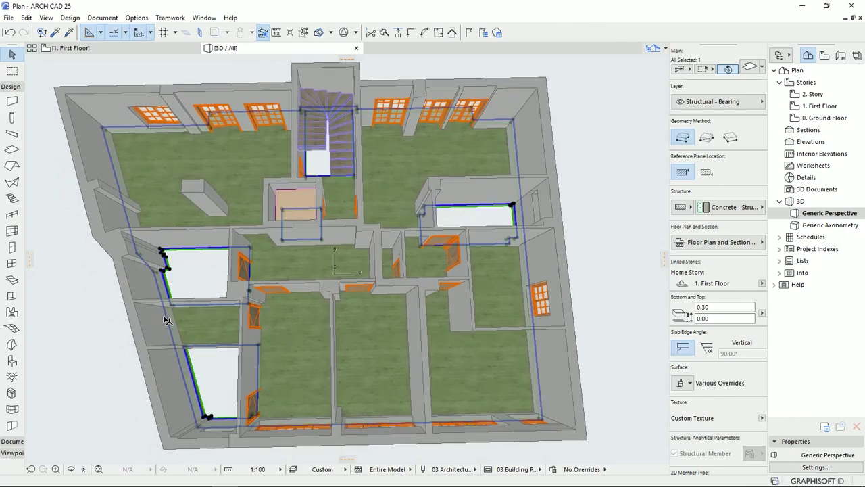
# - Pick up the main slab's settings in the First Floor plan and create a slab filling the upper-left bathroom with the Magic Wand
pyautogui.click(88, 48)
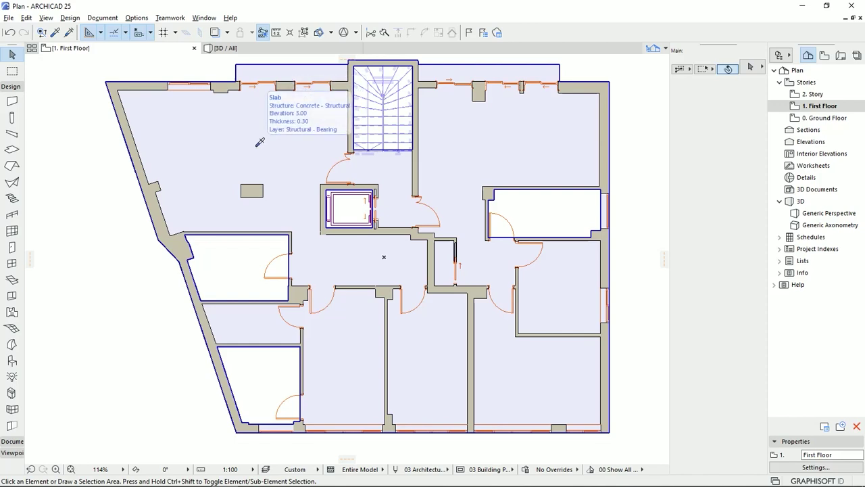
pyautogui.keyDown('alt'); pyautogui.click(259, 142); pyautogui.keyUp('alt')
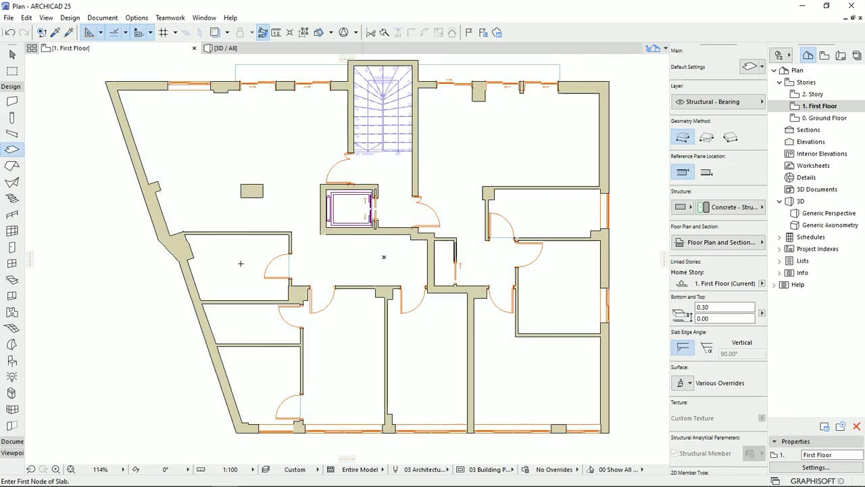
pyautogui.press('space')
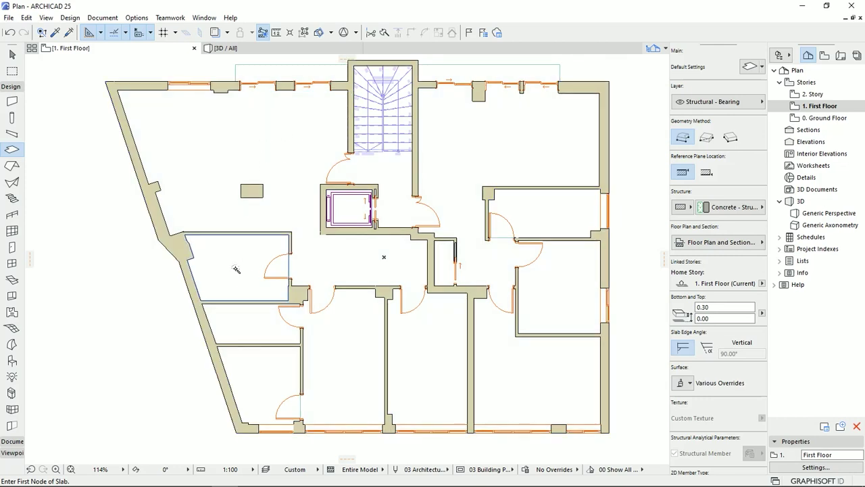
pyautogui.click(232, 273)
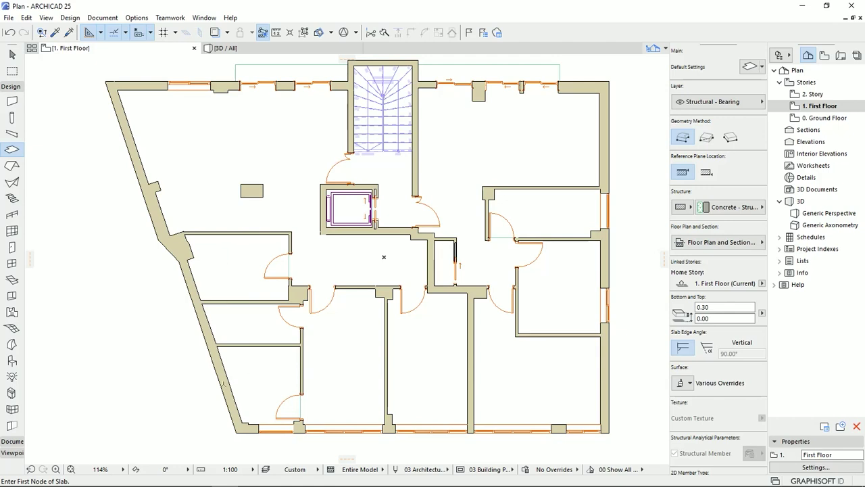
# - Create matching slabs in the lower-left bathroom and the right-side bathroom with the Magic Wand
pyautogui.press('space')
pyautogui.click(260, 370)
pyautogui.press('Escape')
pyautogui.moveTo(540, 216); pyautogui.dragTo(480, 230, button='middle')
pyautogui.click(480, 239)
# - Check that the three bathroom slabs and the main slab are separate elements, in the plan and in the 3D model
pyautogui.click(200, 400)
pyautogui.click(190, 282)
pyautogui.click(483, 226)
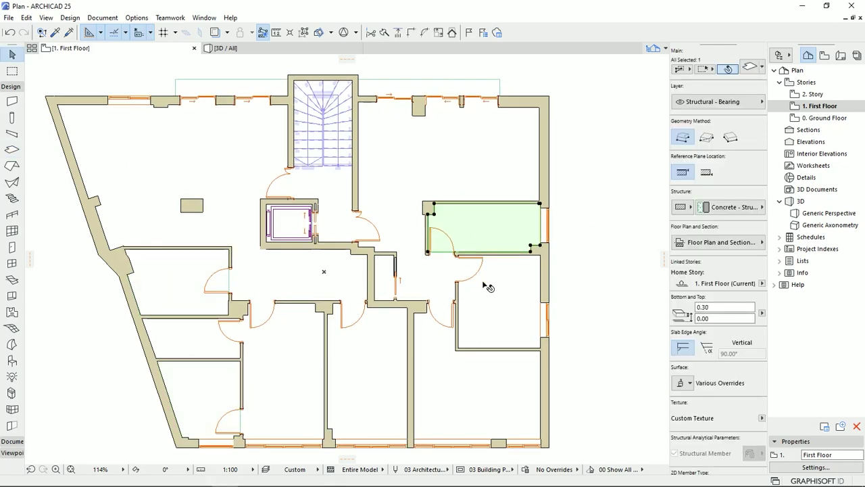
pyautogui.moveTo(473, 327); pyautogui.dragTo(455, 315, button='middle')
pyautogui.scroll(-1, 454, 314)
pyautogui.click(245, 124)
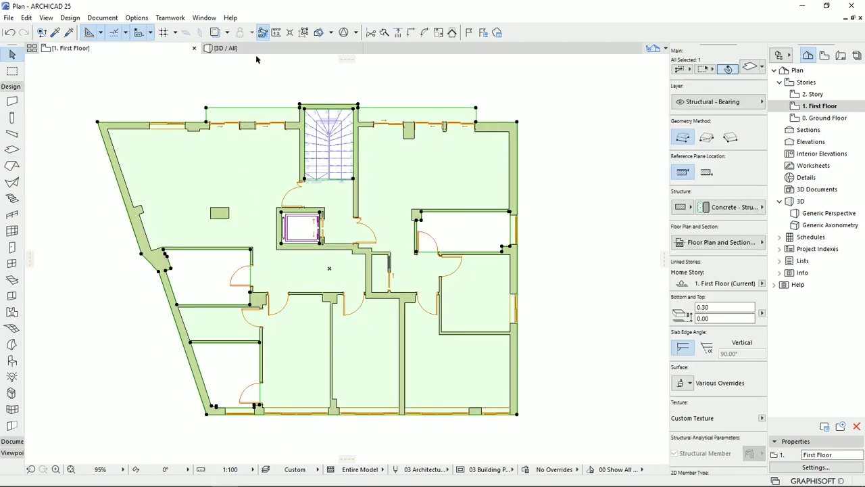
pyautogui.click(226, 48)
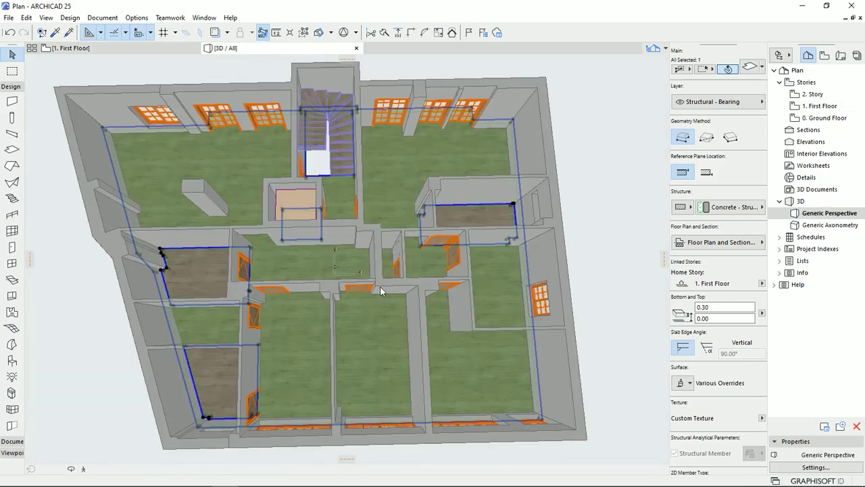
# - Select the three bathroom slabs together in the 3D model, override their top surface with Tiles - Tan 30x30, and review the finish
pyautogui.moveTo(393, 273); pyautogui.dragTo(386, 253, button='middle')
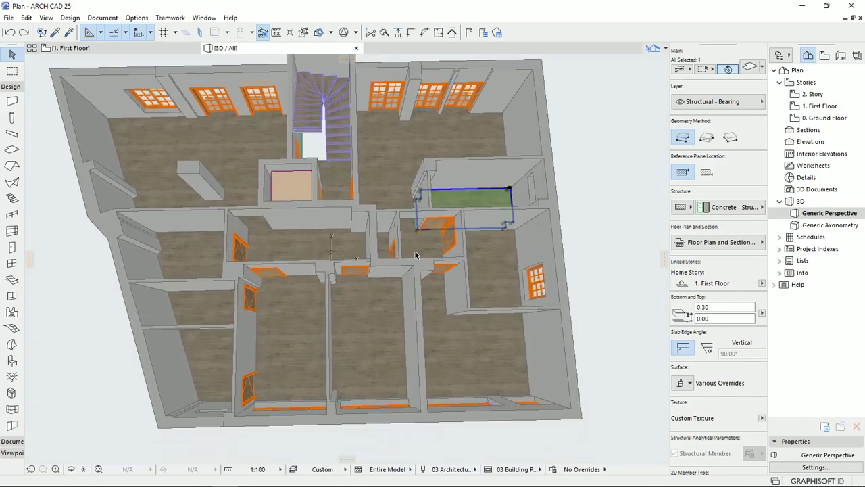
pyautogui.keyDown('shift'); pyautogui.click(194, 267); pyautogui.keyUp('shift')
pyautogui.keyDown('shift'); pyautogui.click(210, 380); pyautogui.keyUp('shift')
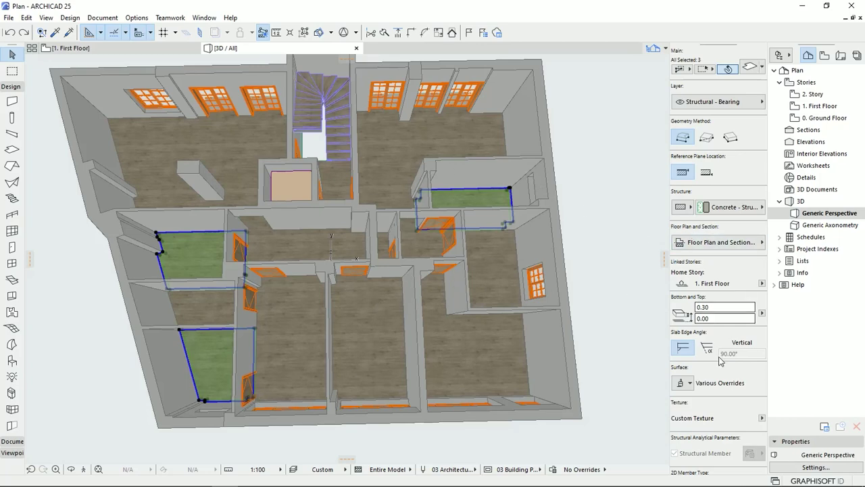
pyautogui.click(682, 383)
pyautogui.click(727, 411)
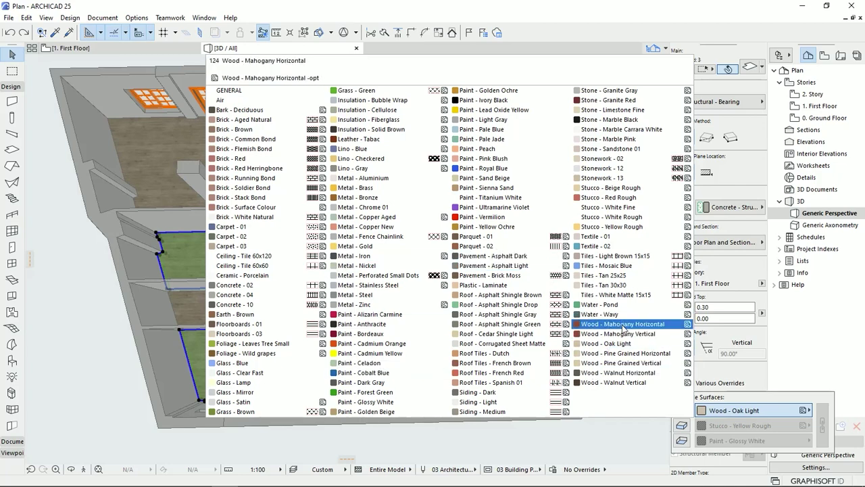
pyautogui.click(624, 285)
pyautogui.moveTo(315, 331); pyautogui.dragTo(358, 340, button='middle')
pyautogui.click(76, 393)
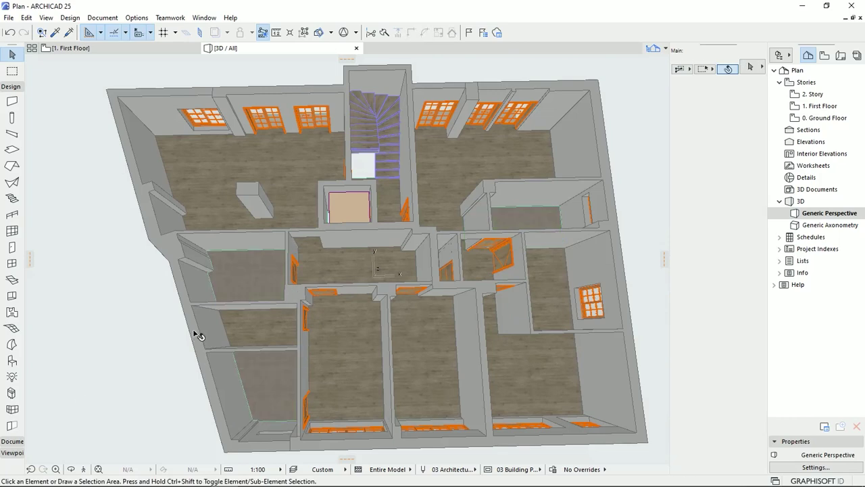
pyautogui.scroll(6, 193, 338)
pyautogui.scroll(-8, 263, 289)
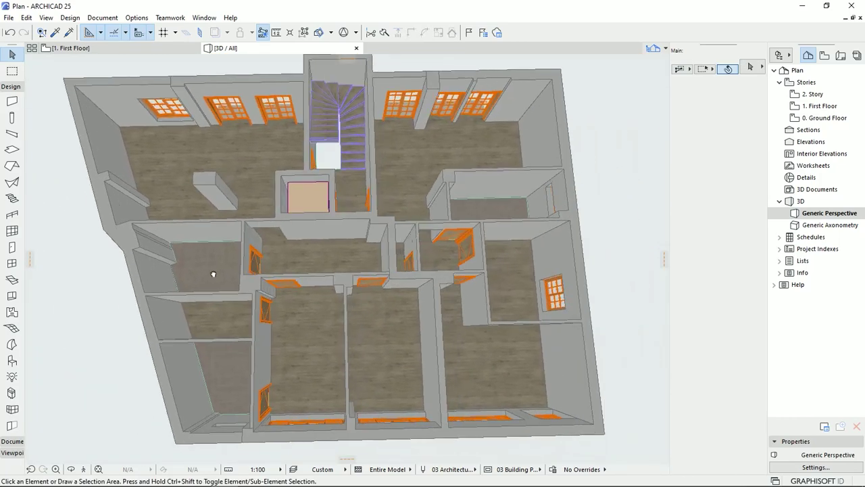
pyautogui.moveTo(214, 274); pyautogui.dragTo(195, 332, button='middle')
# - Reselect the three bathroom slabs and set their top surface override to Stone - Marble Carrara White
pyautogui.moveTo(477, 267); pyautogui.dragTo(509, 217, button='middle')
pyautogui.click(508, 218)
pyautogui.keyDown('shift'); pyautogui.click(228, 279); pyautogui.keyUp('shift')
pyautogui.keyDown('shift'); pyautogui.click(230, 383); pyautogui.keyUp('shift')
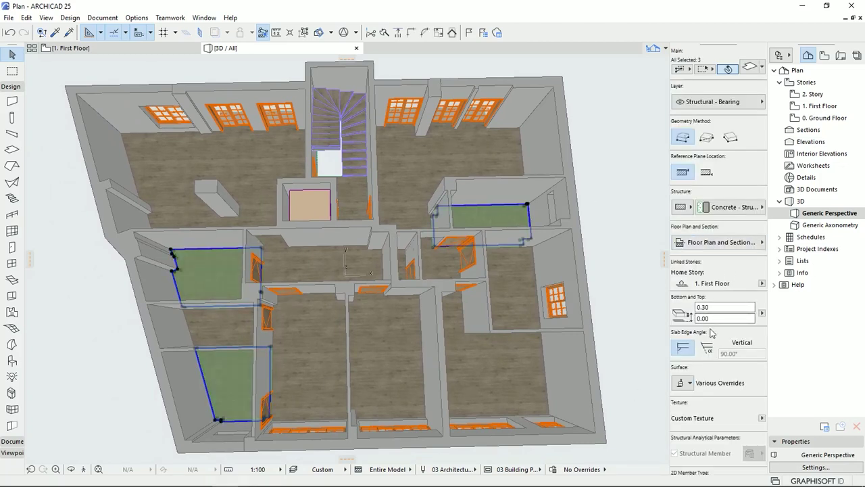
pyautogui.click(688, 382)
pyautogui.click(730, 410)
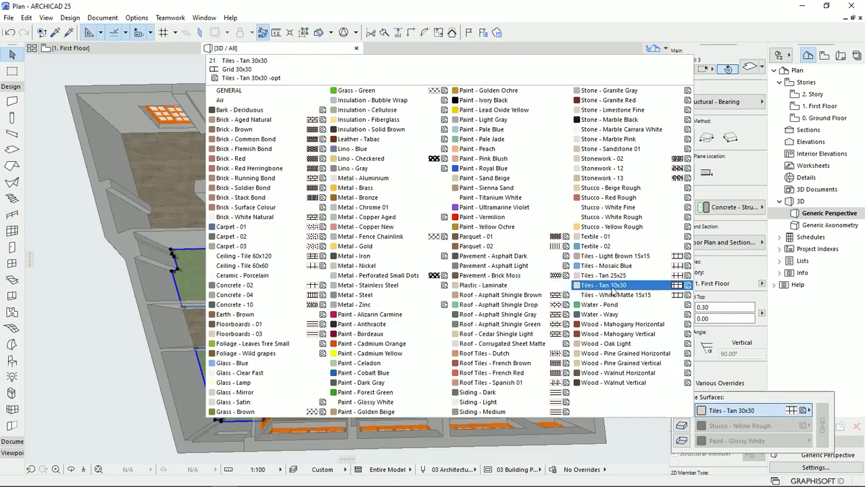
pyautogui.click(619, 129)
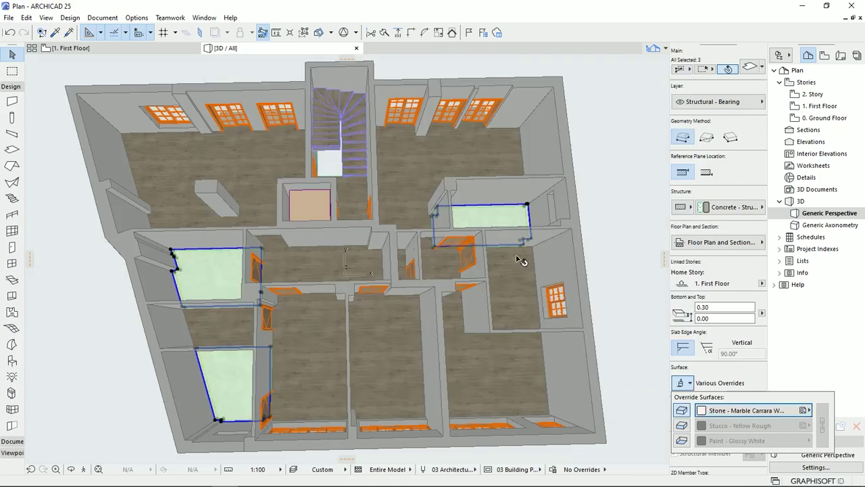
# - Inspect the marble finish in the bathrooms against the wood floor of the other rooms in the 3D model
pyautogui.scroll(-2, 449, 263)
pyautogui.moveTo(450, 262); pyautogui.dragTo(361, 284, button='middle')
pyautogui.scroll(4, 491, 233)
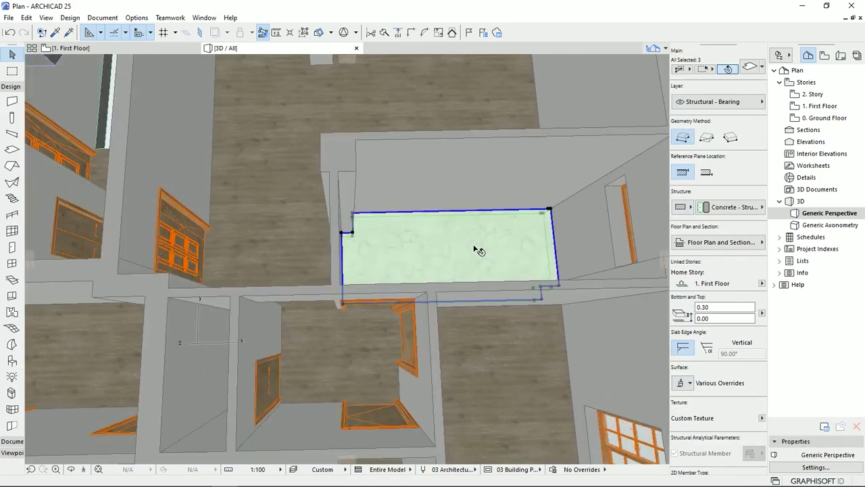
pyautogui.scroll(3, 476, 251)
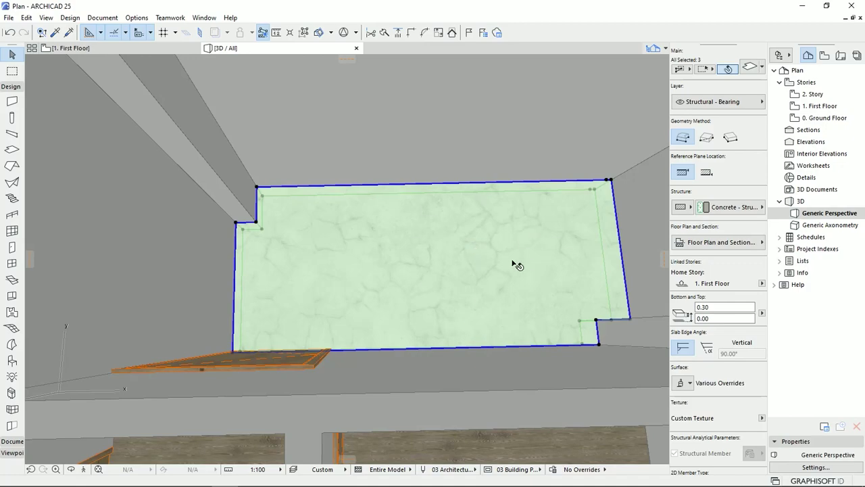
pyautogui.scroll(-6, 531, 251)
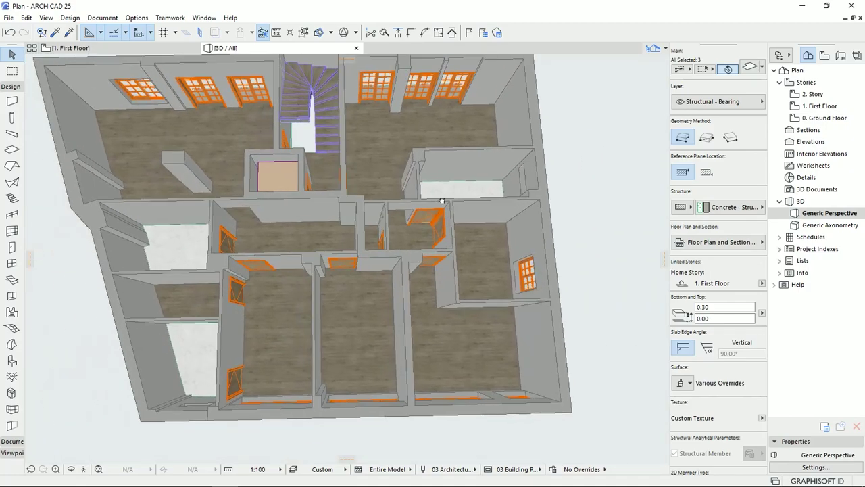
pyautogui.moveTo(442, 200); pyautogui.dragTo(457, 233, button='middle')
pyautogui.press('Escape')
pyautogui.moveTo(332, 309)
pyautogui.mouseDown(button='middle')
pyautogui.moveTo(347, 298)
pyautogui.moveTo(167, 327)
pyautogui.mouseUp(button='middle')
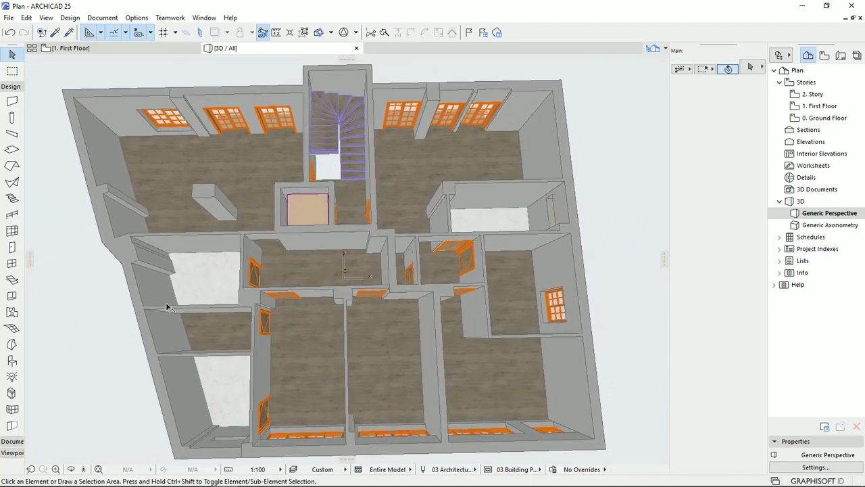
pyautogui.moveTo(391, 431); pyautogui.dragTo(392, 359, button='middle')
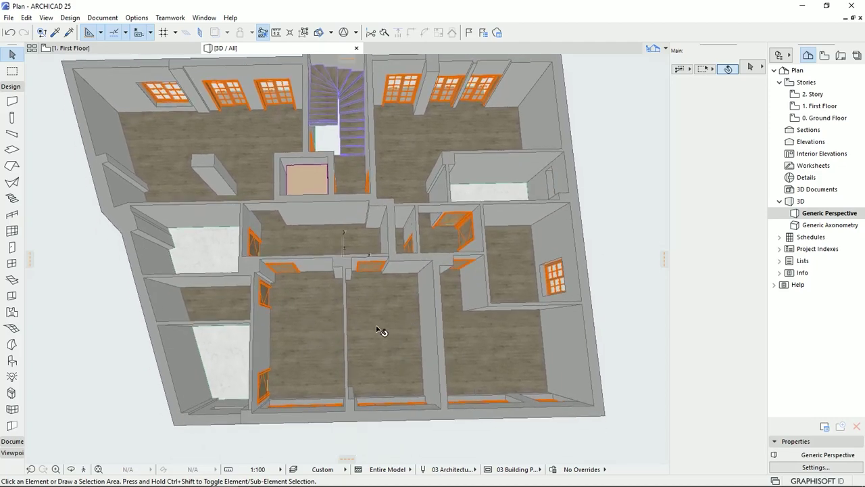
pyautogui.scroll(5, 315, 299)
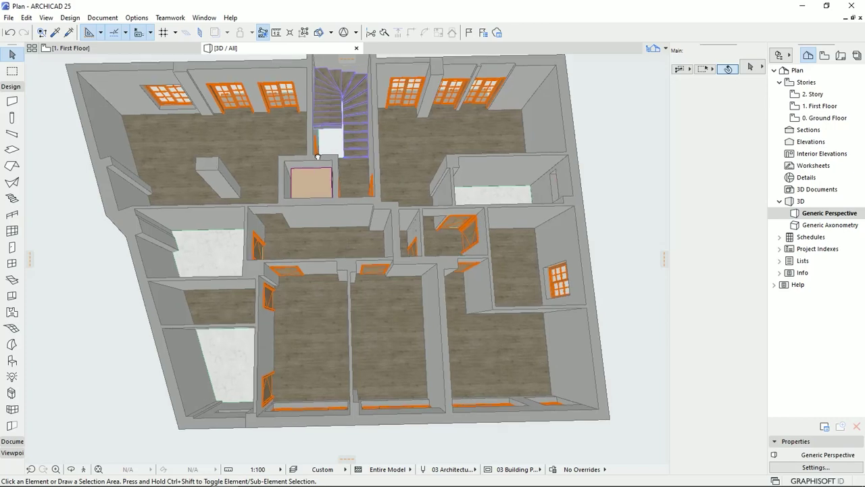
# - Select the main first-floor slab in the 3D model and examine its extent around the stair landing, elevator shaft and bathrooms
pyautogui.click(362, 289)
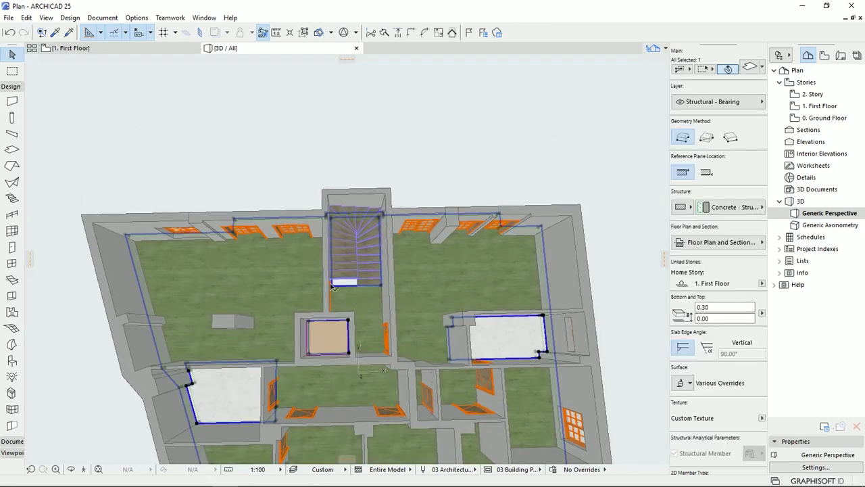
pyautogui.scroll(3, 359, 314)
pyautogui.moveTo(363, 335); pyautogui.dragTo(353, 313, button='middle')
pyautogui.scroll(1, 351, 264)
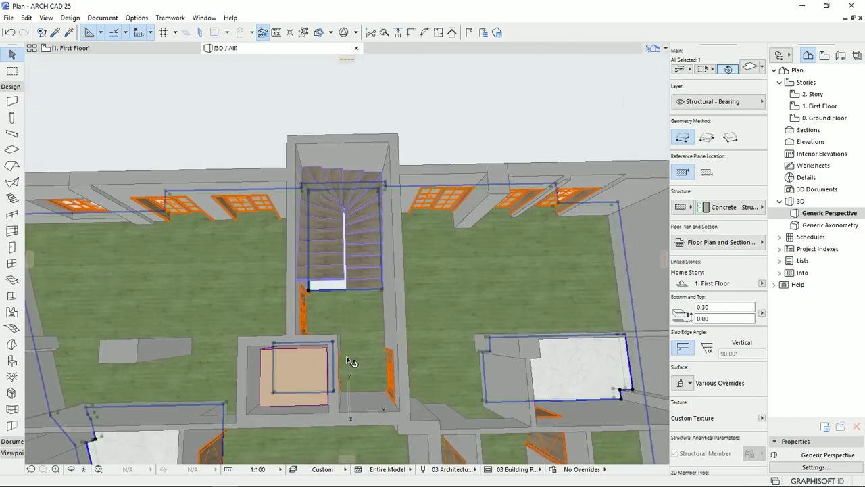
pyautogui.scroll(-2, 355, 328)
pyautogui.keyDown('shift'); pyautogui.moveTo(355, 331); pyautogui.dragTo(243, 350, button='middle'); pyautogui.keyUp('shift')
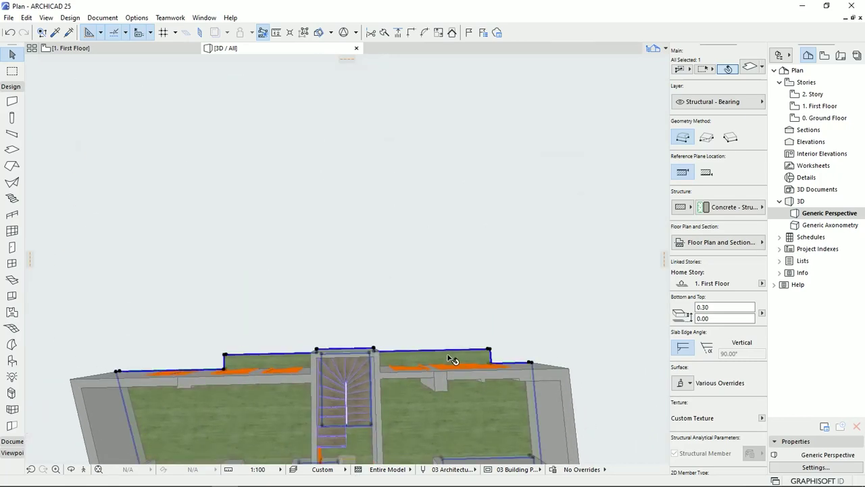
pyautogui.keyDown('shift'); pyautogui.moveTo(420, 369); pyautogui.dragTo(412, 213, button='middle'); pyautogui.keyUp('shift')
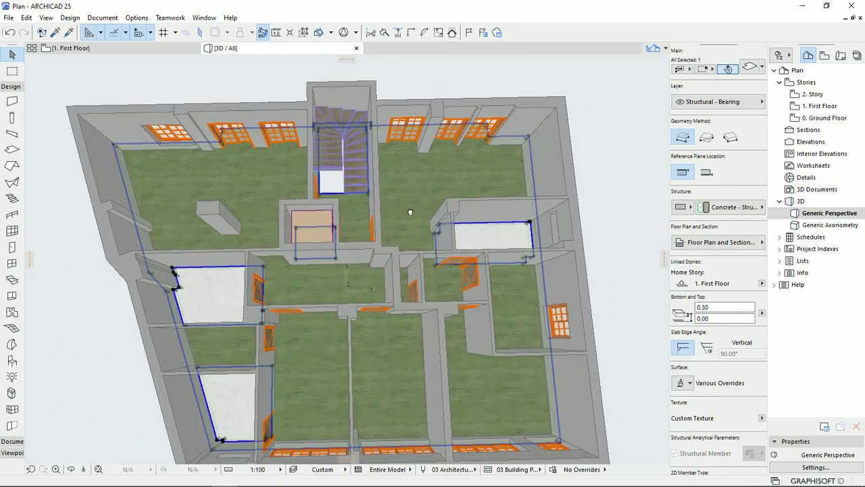
pyautogui.click(619, 230)
pyautogui.keyDown('shift'); pyautogui.moveTo(333, 338); pyautogui.dragTo(338, 266, button='middle'); pyautogui.keyUp('shift')
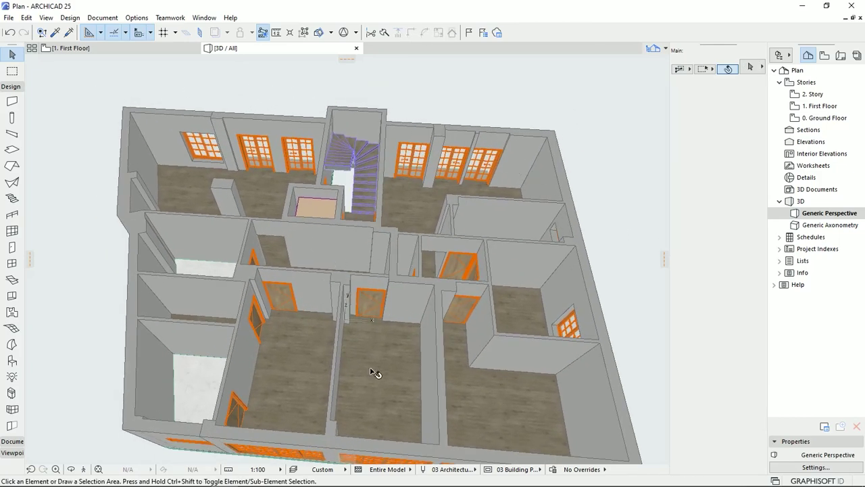
pyautogui.moveTo(351, 392); pyautogui.dragTo(361, 393, button='middle')
pyautogui.click(527, 207)
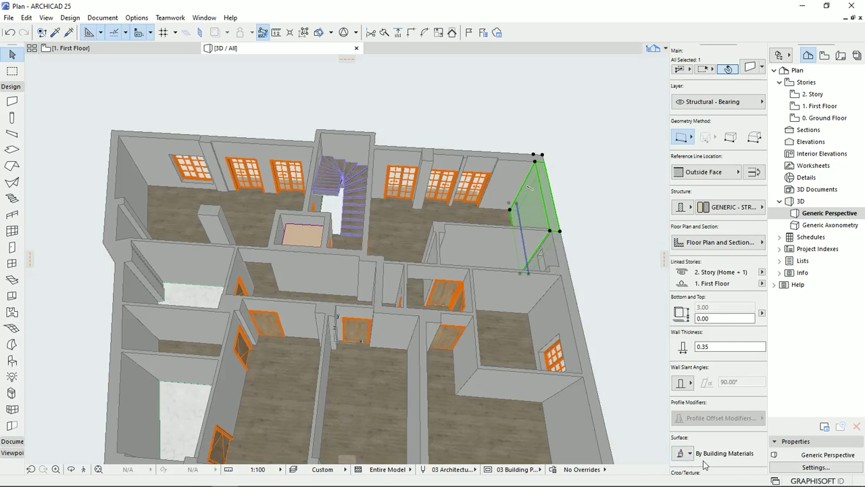
pyautogui.click(690, 453)
pyautogui.press('Escape')
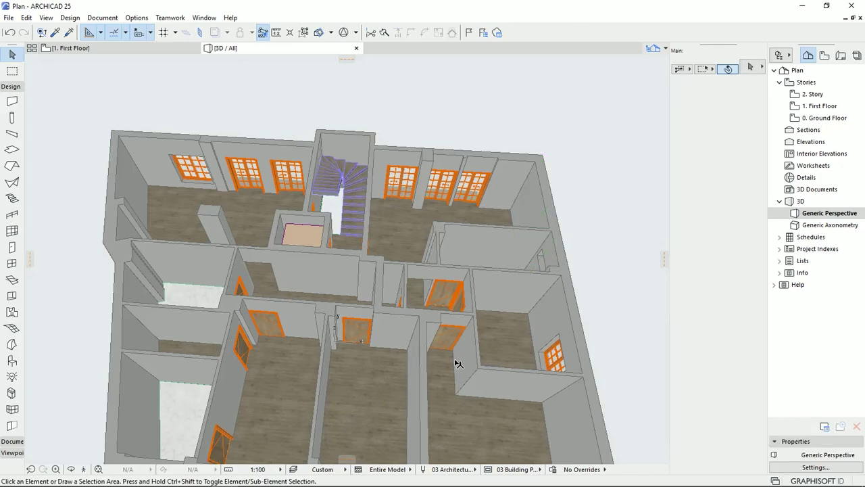
pyautogui.keyDown('shift'); pyautogui.moveTo(520, 364); pyautogui.dragTo(517, 255, button='middle'); pyautogui.keyUp('shift')
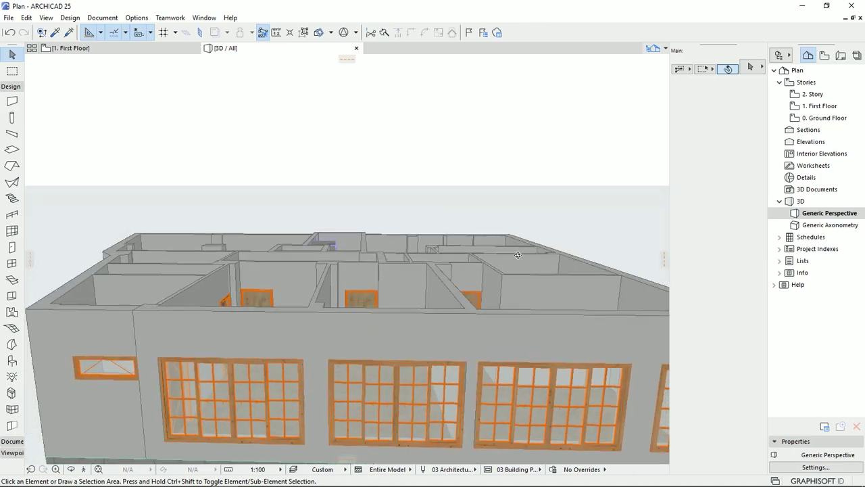
# - Enclose the whole building in a marquee on the first-floor plan and select all the walls inside it
pyautogui.click(123, 48)
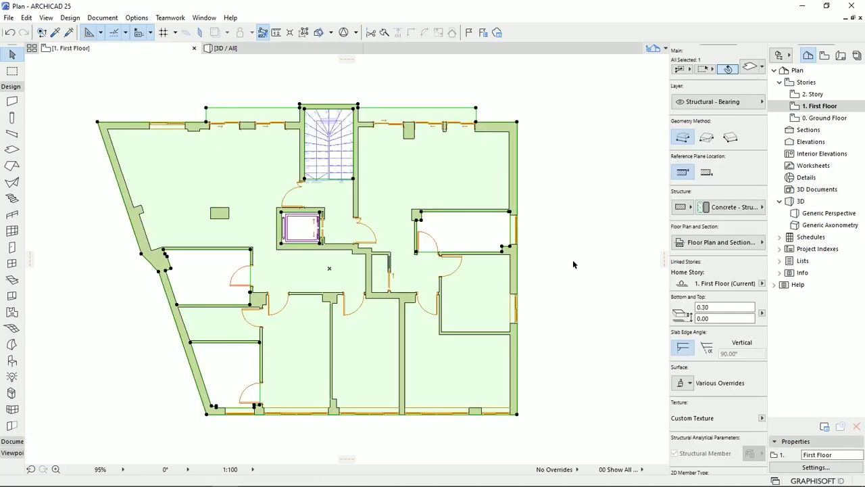
pyautogui.scroll(-3, 356, 270)
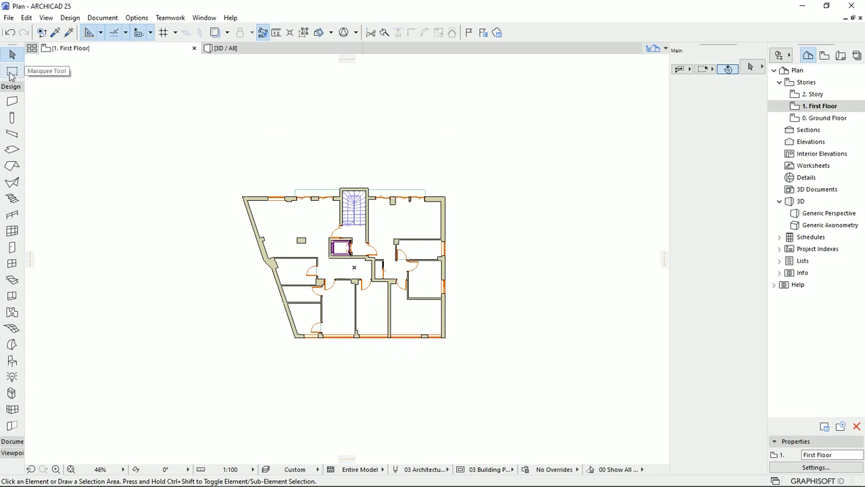
pyautogui.click(14, 72)
pyautogui.click(224, 155)
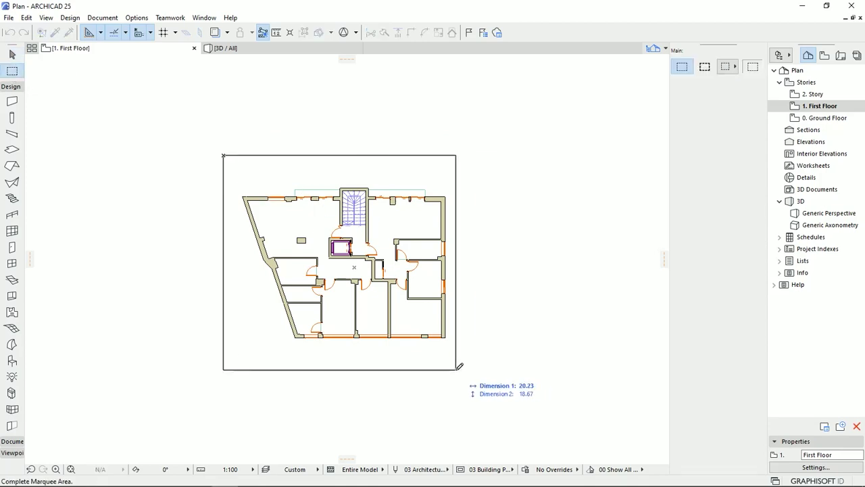
pyautogui.click(488, 376)
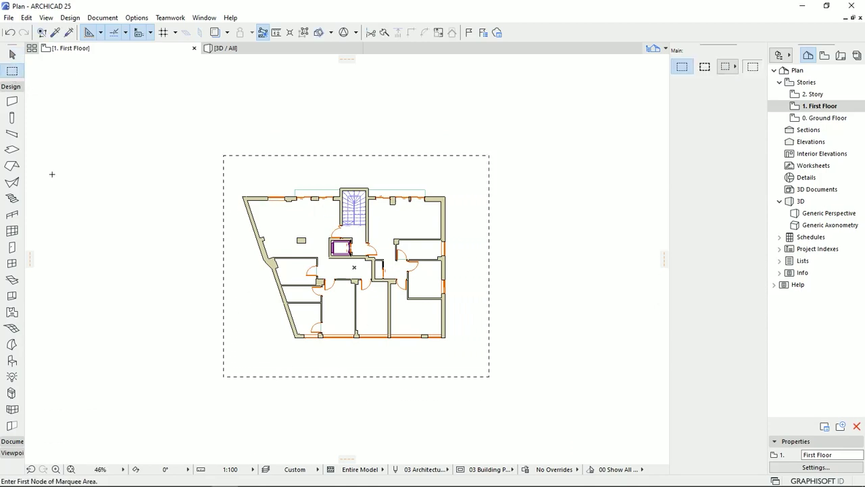
pyautogui.click(12, 101)
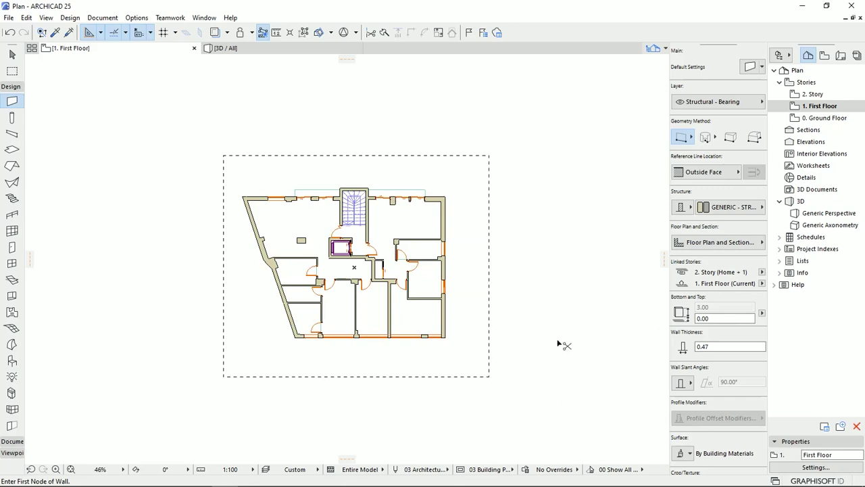
pyautogui.hotkey('ctrl', 'a')
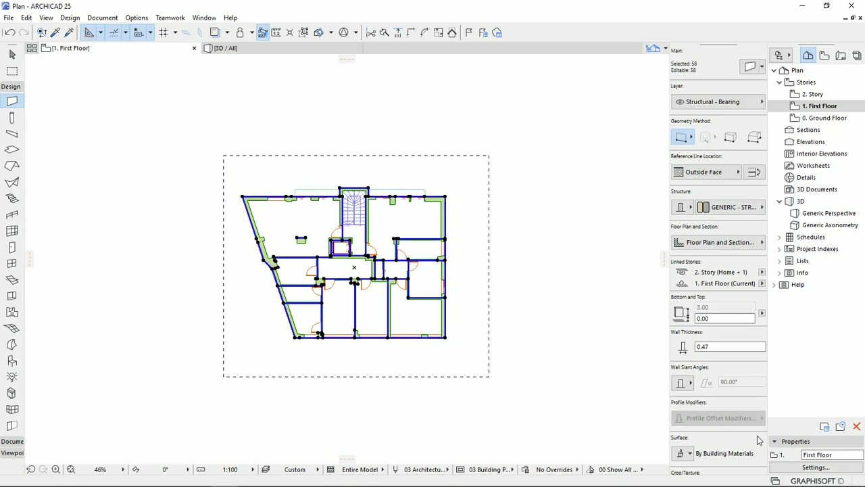
# - Override all three surfaces of the selected walls with Paint - Titanium White, linking the faces so they share the material
pyautogui.click(681, 453)
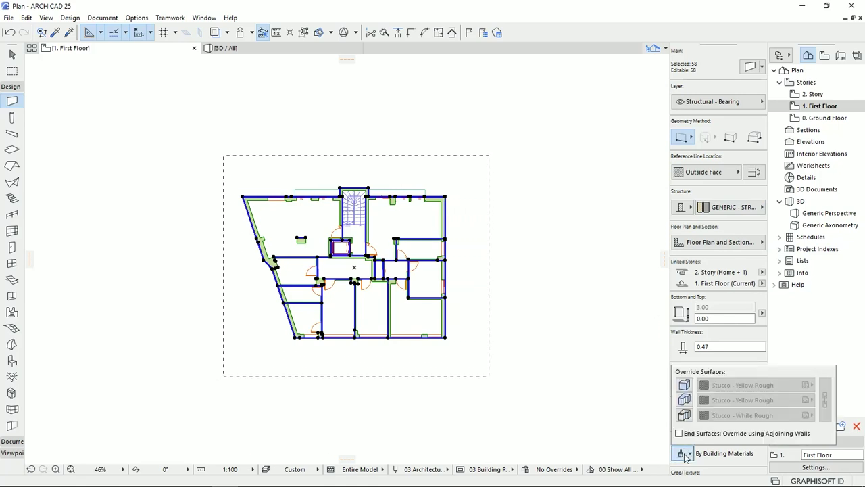
pyautogui.click(686, 386)
pyautogui.click(685, 399)
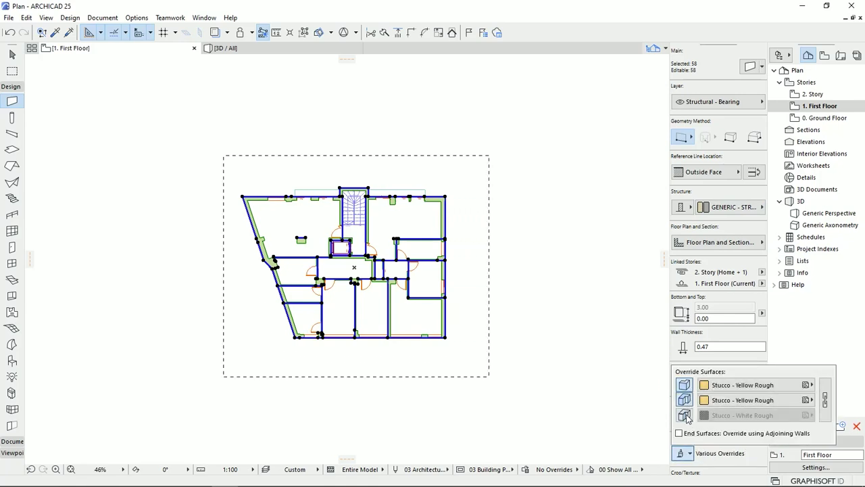
pyautogui.click(685, 414)
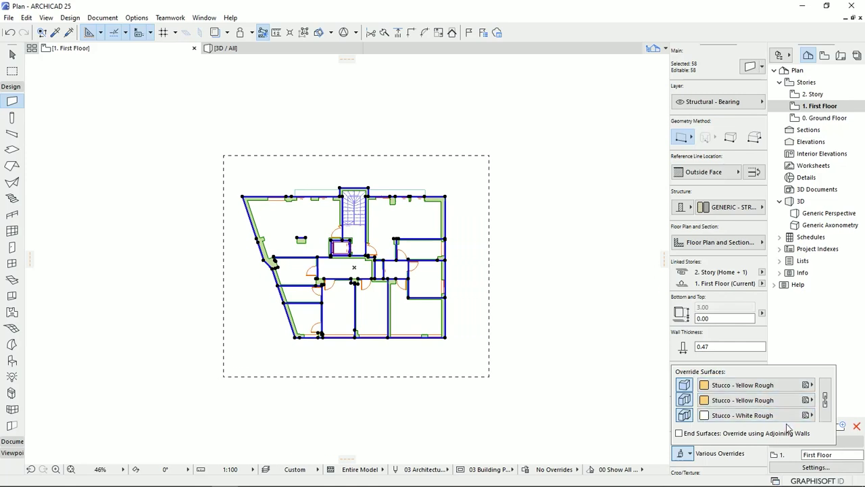
pyautogui.click(776, 386)
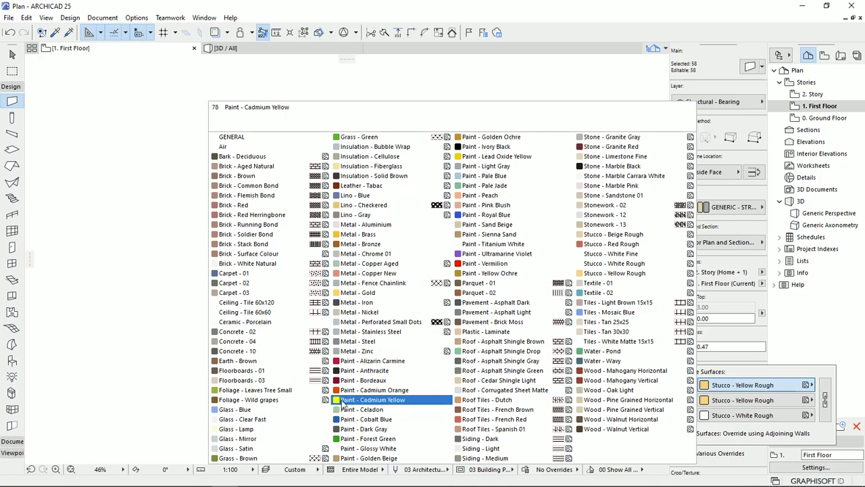
pyautogui.click(517, 249)
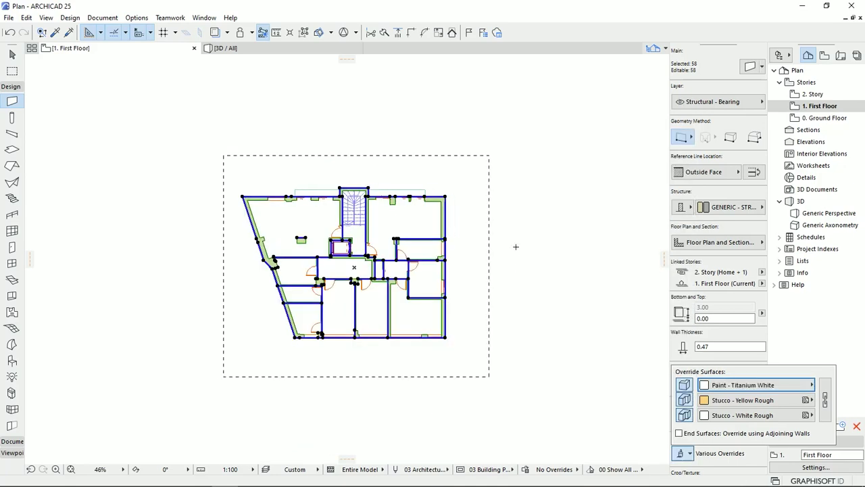
pyautogui.click(824, 399)
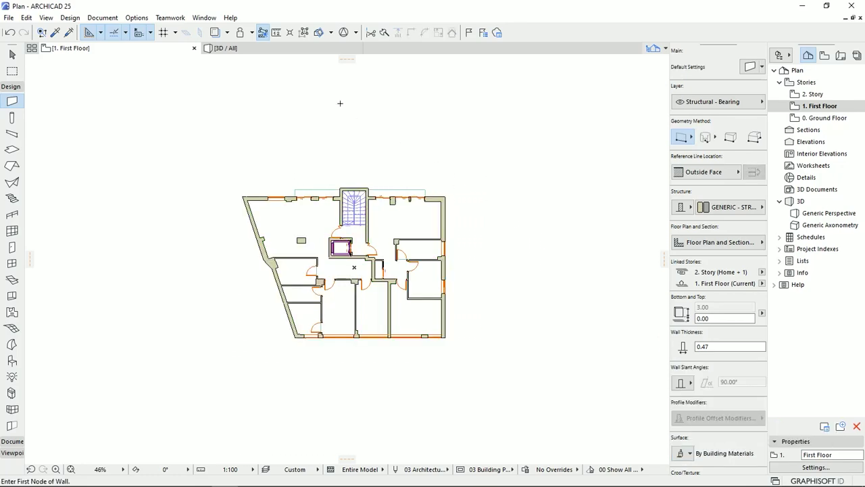
# - Inspect the white paint on the exterior and interior walls in the 3D model
pyautogui.click(245, 49)
pyautogui.moveTo(396, 332); pyautogui.dragTo(326, 263, button='middle')
pyautogui.press('Escape')
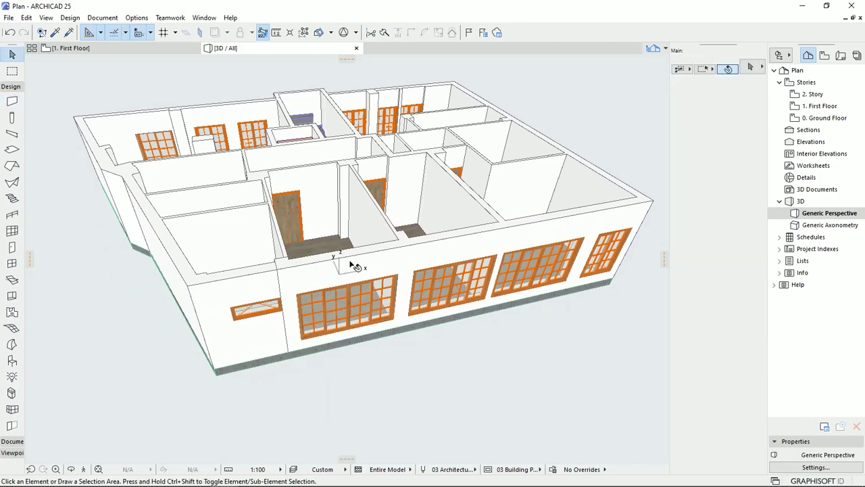
pyautogui.keyDown('shift'); pyautogui.moveTo(331, 244); pyautogui.dragTo(346, 315, button='middle'); pyautogui.keyUp('shift')
pyautogui.keyDown('shift'); pyautogui.moveTo(162, 198); pyautogui.dragTo(267, 191, button='middle'); pyautogui.keyUp('shift')
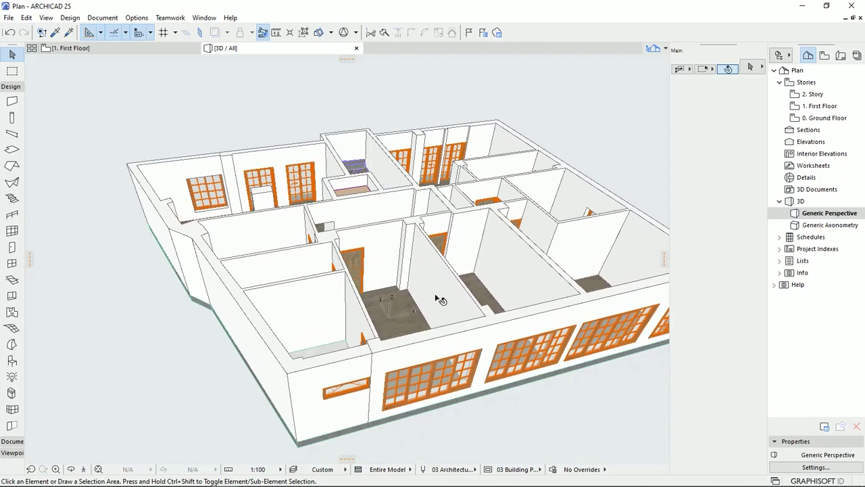
pyautogui.scroll(2, 338, 280)
pyautogui.scroll(3, 312, 269)
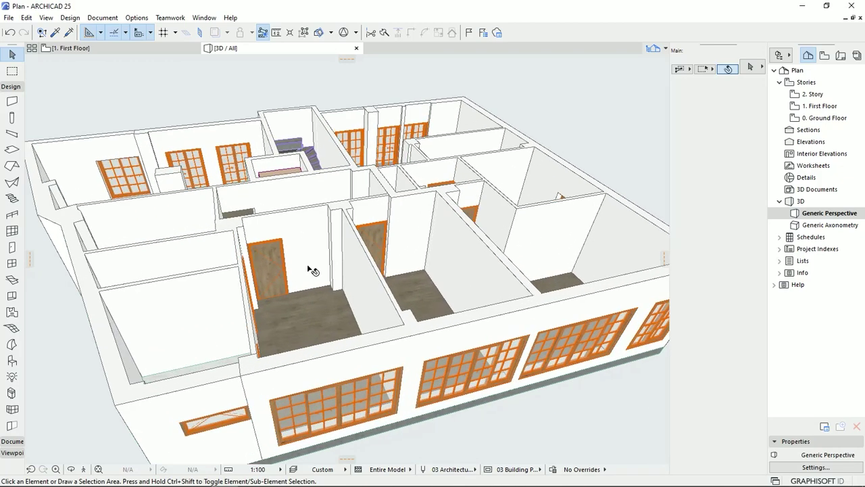
pyautogui.scroll(1, 312, 269)
pyautogui.keyDown('shift'); pyautogui.moveTo(301, 257); pyautogui.dragTo(311, 283, button='middle'); pyautogui.keyUp('shift')
# - Select the thin partition wall containing the bedroom door in the 3D model and unlink its surface overrides
pyautogui.click(293, 226)
pyautogui.moveTo(293, 228); pyautogui.dragTo(349, 315, button='middle')
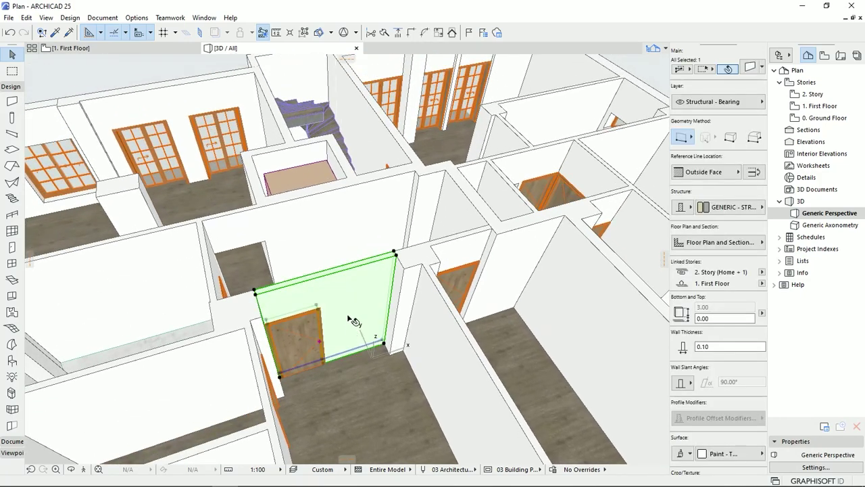
pyautogui.scroll(2, 355, 310)
pyautogui.scroll(3, 358, 312)
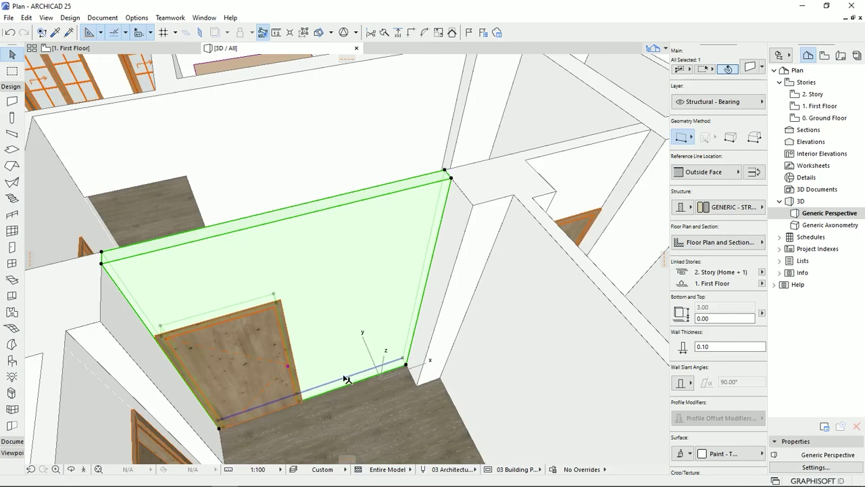
pyautogui.click(683, 454)
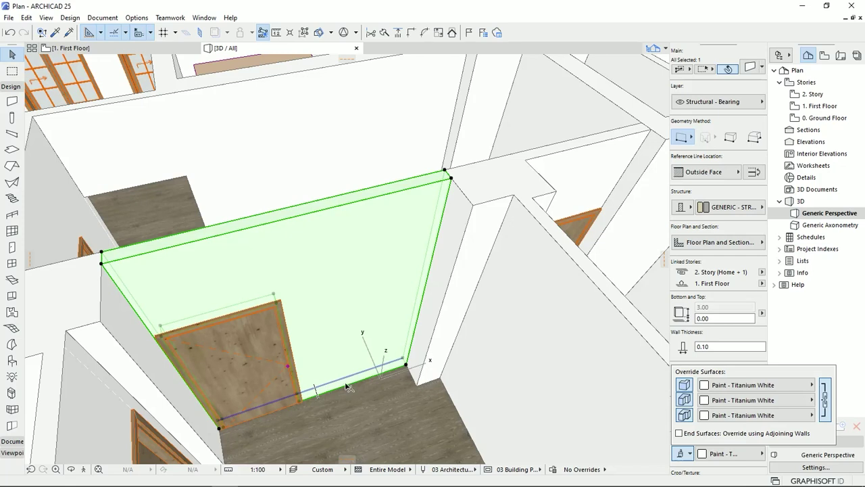
pyautogui.click(826, 403)
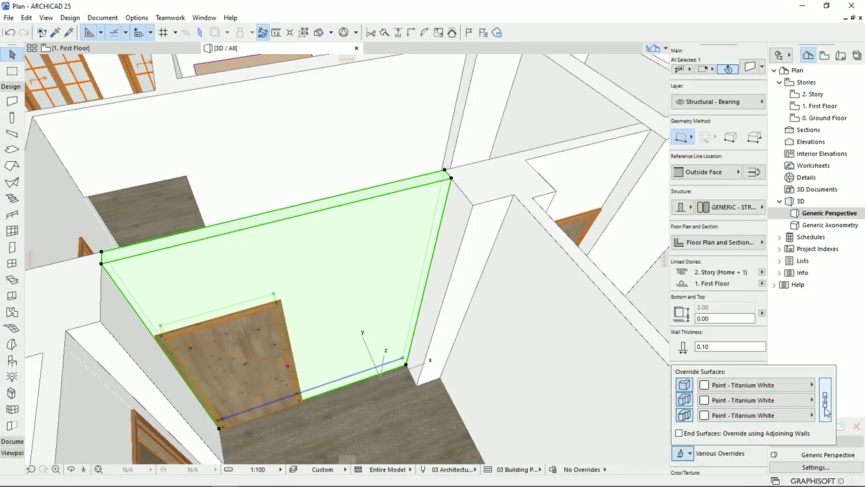
# - Set the door wall's inside face override to Paint - Celadon and review the painted side
pyautogui.click(737, 415)
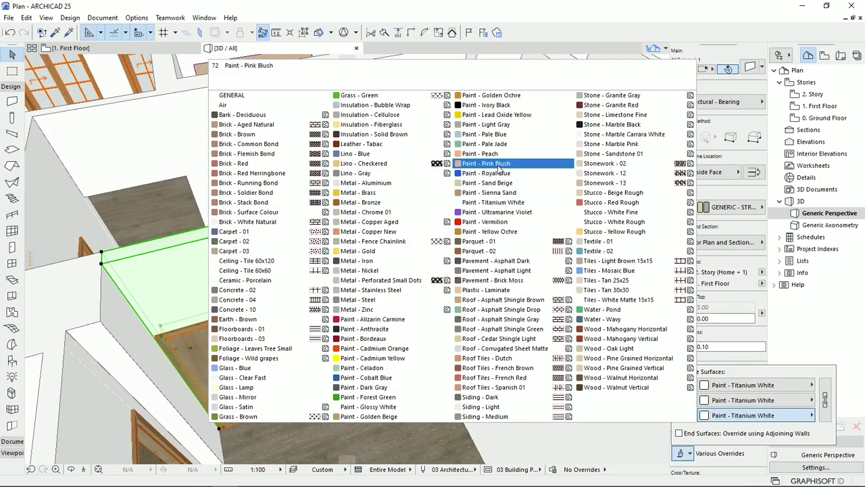
pyautogui.click(370, 369)
pyautogui.click(335, 247)
pyautogui.moveTo(364, 292); pyautogui.dragTo(386, 274, button='middle')
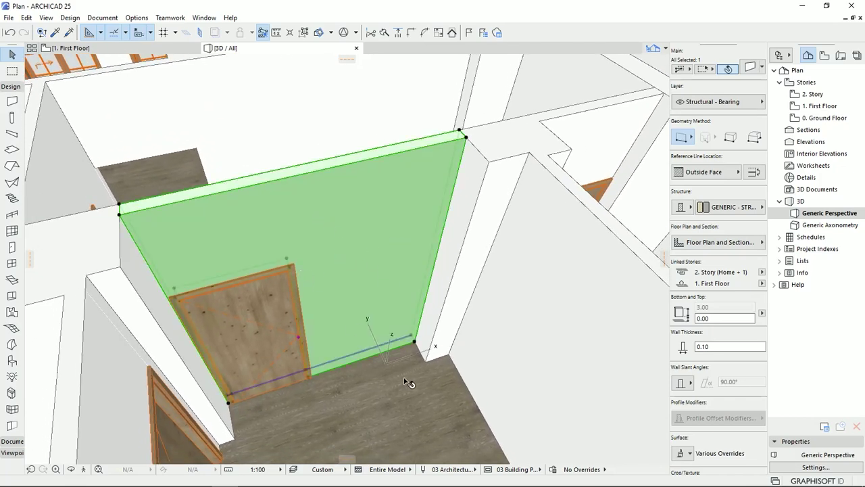
pyautogui.keyDown('shift'); pyautogui.moveTo(369, 276); pyautogui.dragTo(423, 356, button='middle'); pyautogui.keyUp('shift')
pyautogui.keyDown('shift'); pyautogui.moveTo(418, 319); pyautogui.dragTo(323, 251, button='middle'); pyautogui.keyUp('shift')
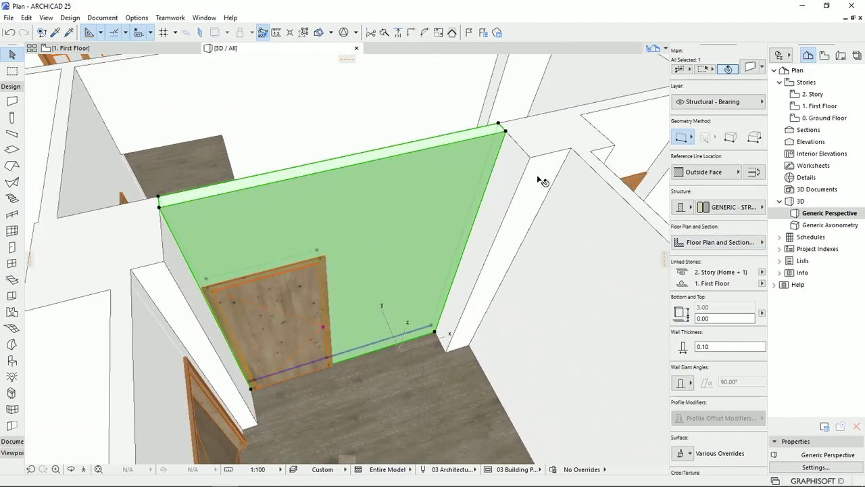
# - Select the long partition adjoining the green door wall, unlink its surface overrides and set its outside face to Paint - Celadon
pyautogui.click(563, 275)
pyautogui.moveTo(586, 315); pyautogui.dragTo(452, 315, button='middle')
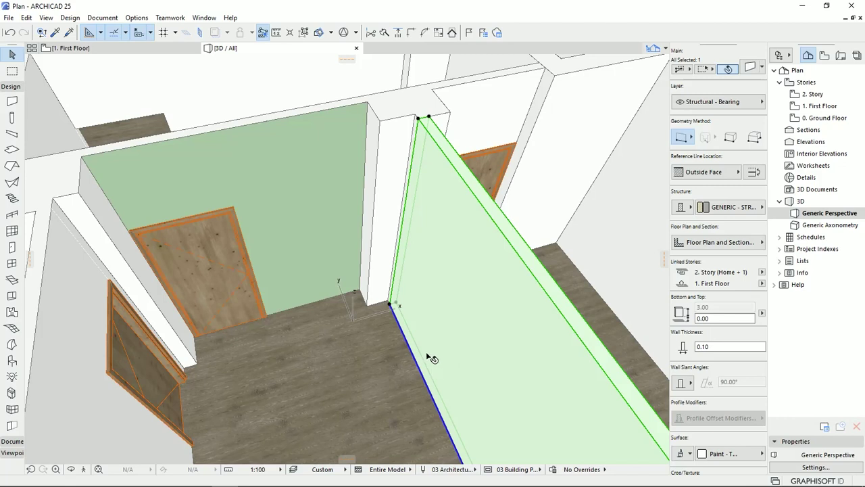
pyautogui.click(684, 453)
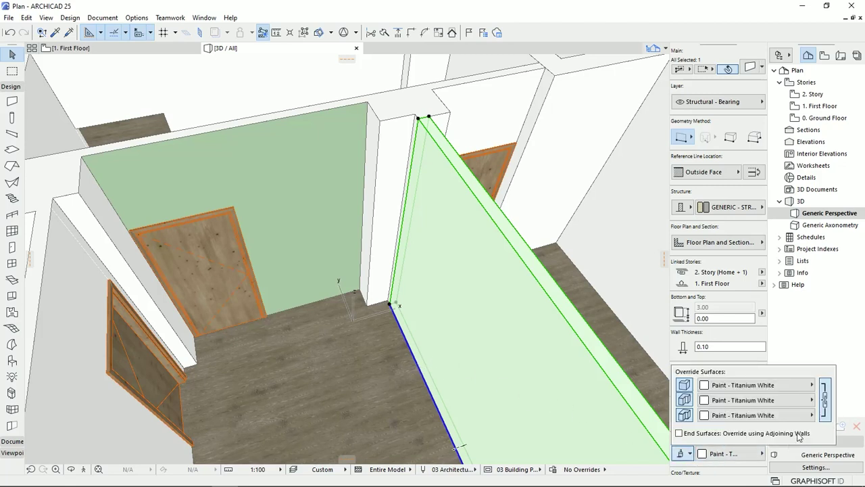
pyautogui.click(824, 404)
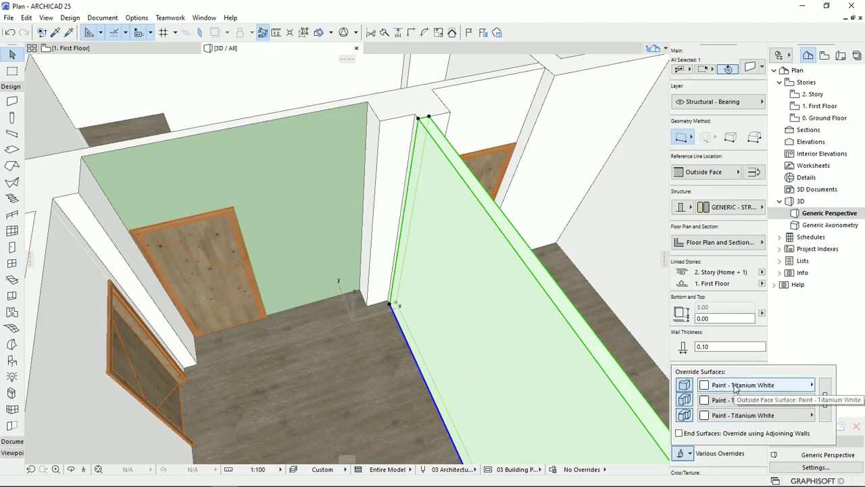
pyautogui.click(735, 386)
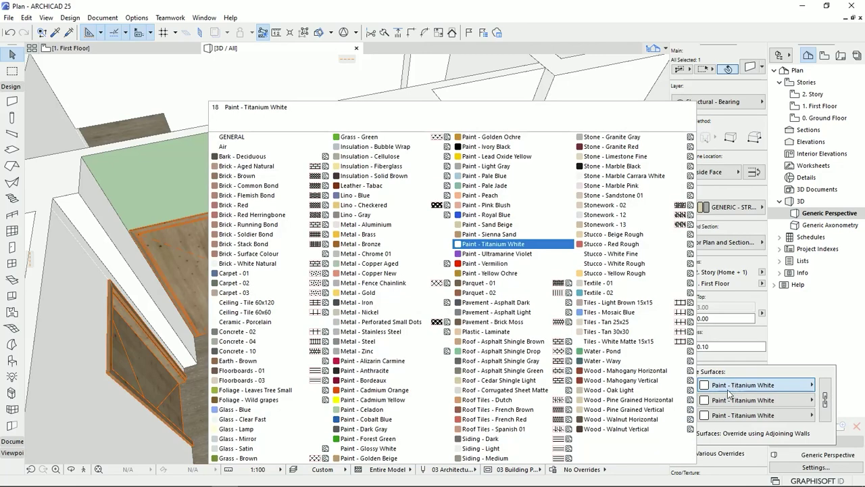
pyautogui.click(376, 411)
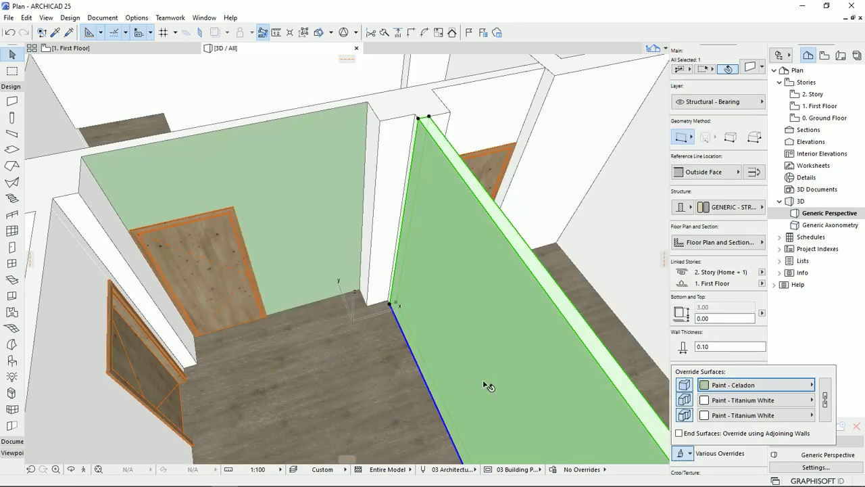
# - Select the short 0.28 m thick wall between the long green partition and the window wall and set its outside face to Paint - Celadon
pyautogui.scroll(-8, 473, 371)
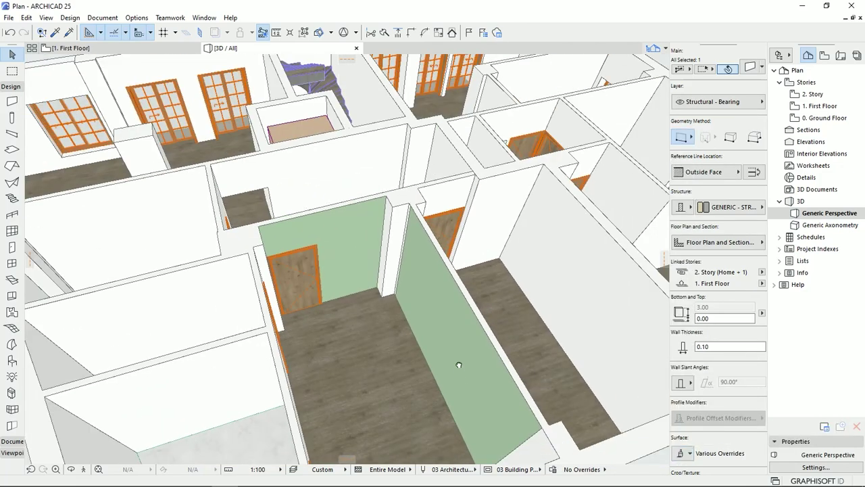
pyautogui.keyDown('shift'); pyautogui.moveTo(459, 364); pyautogui.dragTo(605, 368, button='middle'); pyautogui.keyUp('shift')
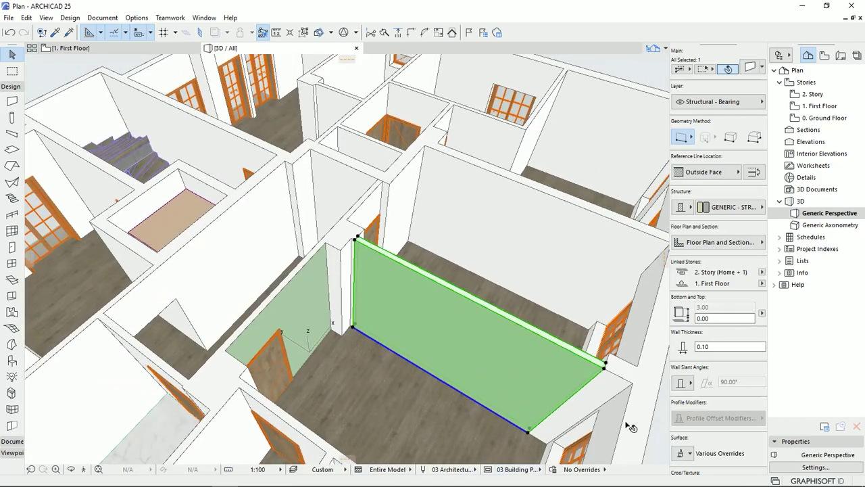
pyautogui.moveTo(458, 325); pyautogui.dragTo(415, 253, button='middle')
pyautogui.scroll(3, 382, 290)
pyautogui.click(453, 221)
pyautogui.click(726, 457)
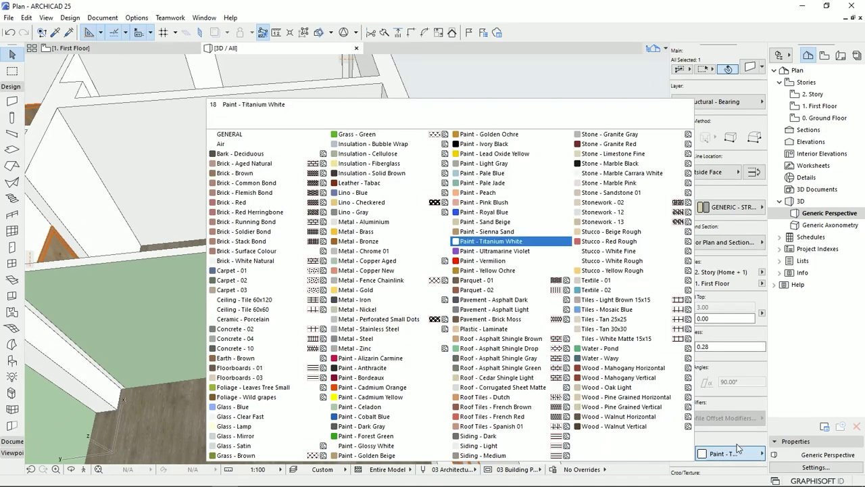
pyautogui.click(490, 241)
pyautogui.click(772, 385)
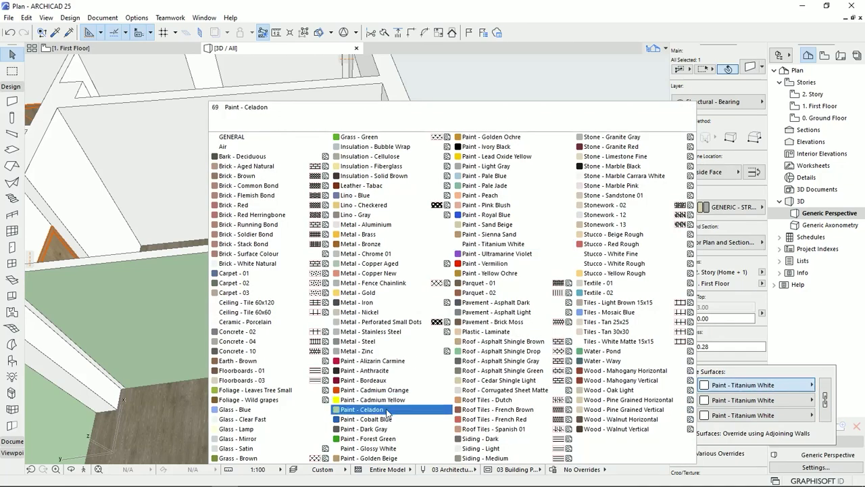
pyautogui.click(386, 409)
# - Select the exterior window wall in the 3D model and examine how far it extends past the bedroom
pyautogui.moveTo(365, 284)
pyautogui.keyDown('shift'); pyautogui.mouseDown(button='middle')
pyautogui.moveTo(535, 278)
pyautogui.moveTo(425, 220)
pyautogui.mouseUp(button='middle'); pyautogui.keyUp('shift')
pyautogui.click(426, 220)
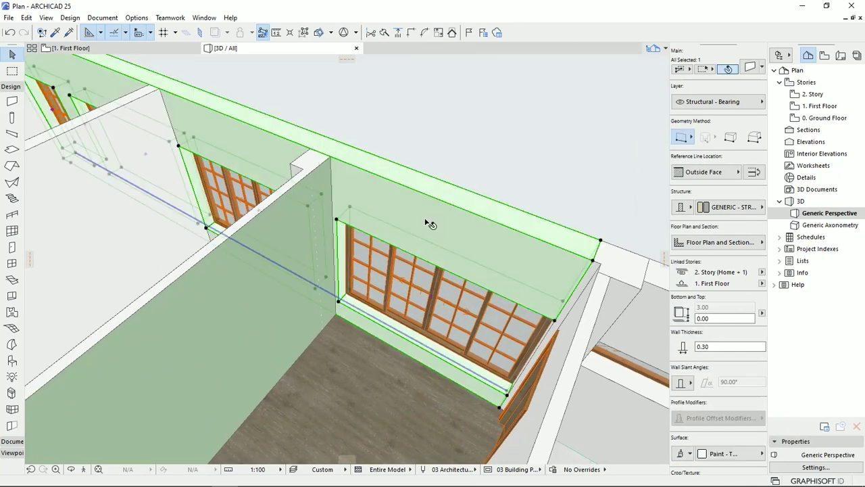
pyautogui.click(434, 148)
pyautogui.keyDown('shift'); pyautogui.moveTo(377, 191); pyautogui.dragTo(520, 273, button='middle'); pyautogui.keyUp('shift')
pyautogui.click(408, 216)
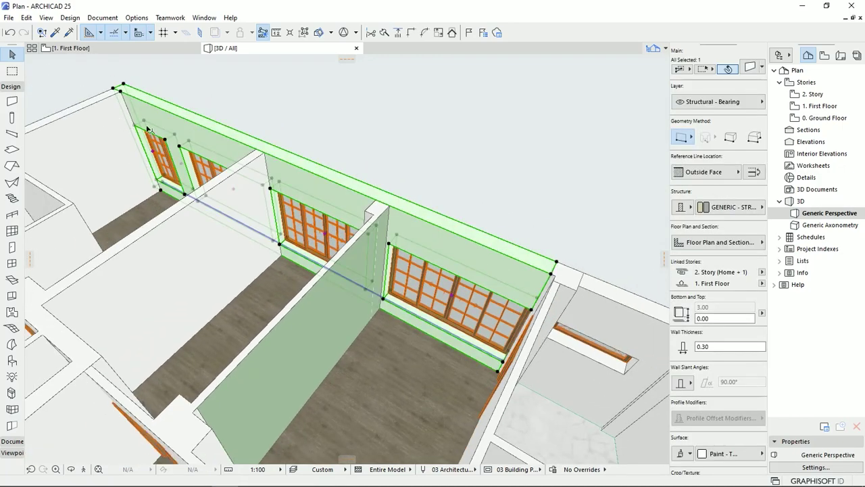
pyautogui.scroll(2, 467, 275)
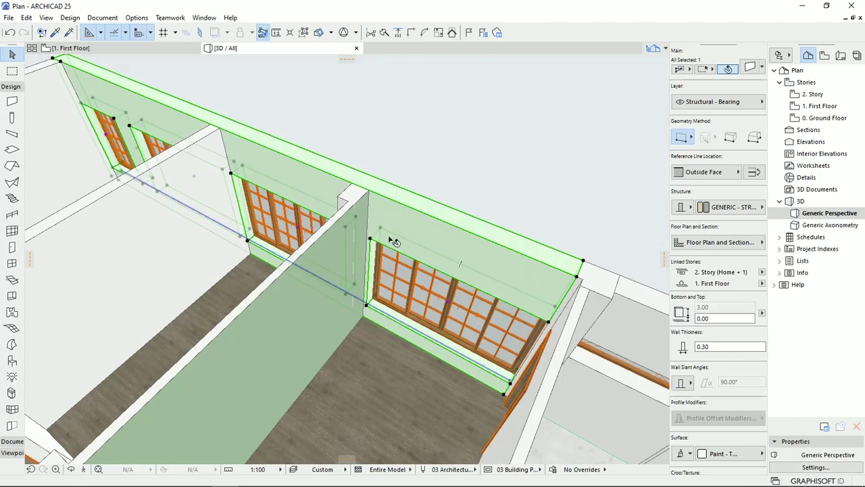
# - Split the exterior window wall on the First Floor plan in line with the bedroom-side face of the long partition
pyautogui.click(150, 46)
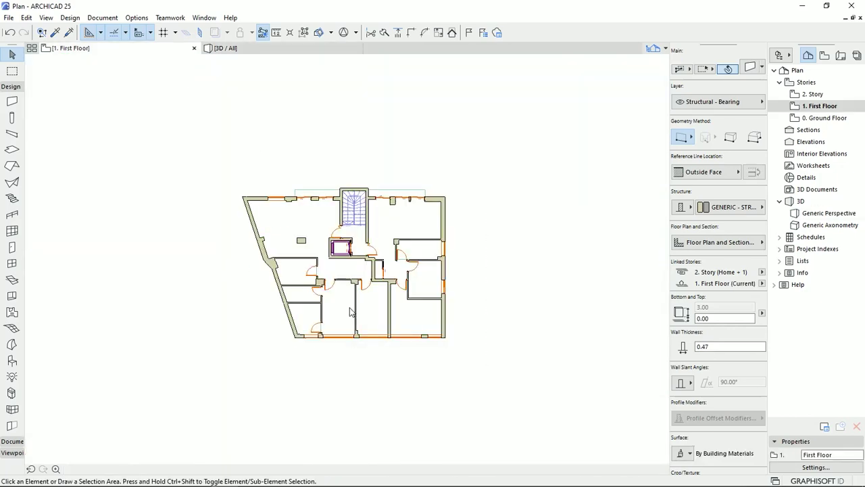
pyautogui.scroll(10, 334, 365)
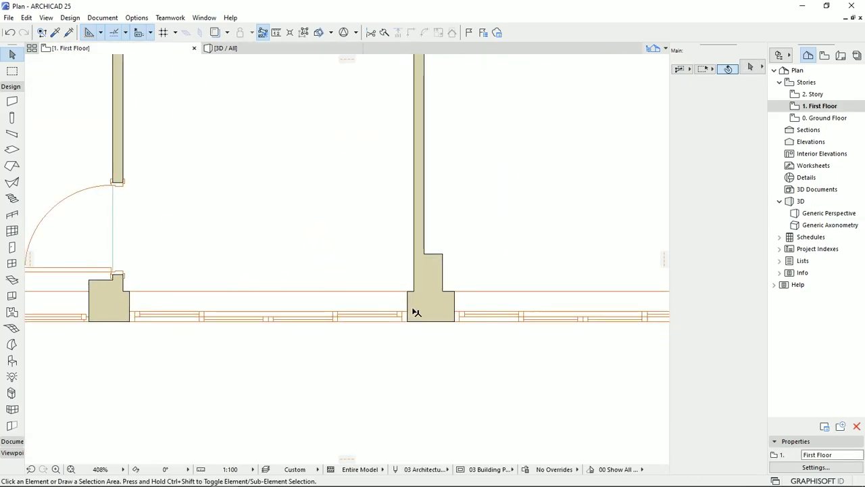
pyautogui.click(415, 313)
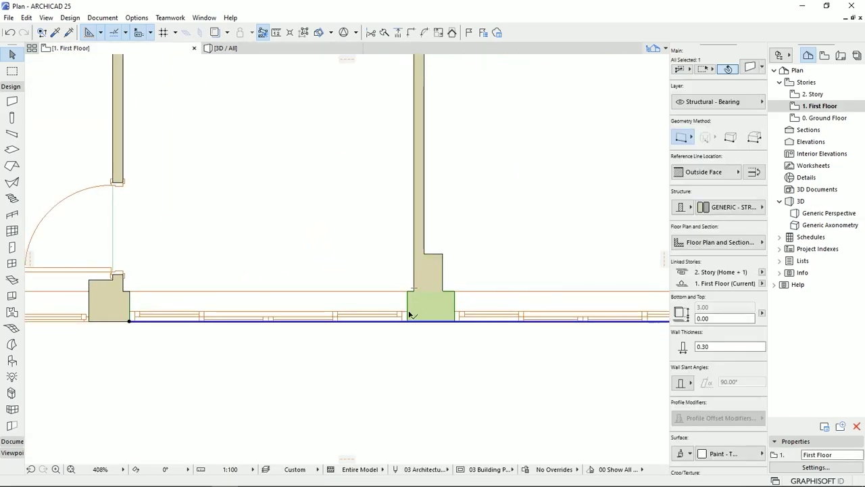
pyautogui.moveTo(391, 358); pyautogui.dragTo(461, 365, button='middle')
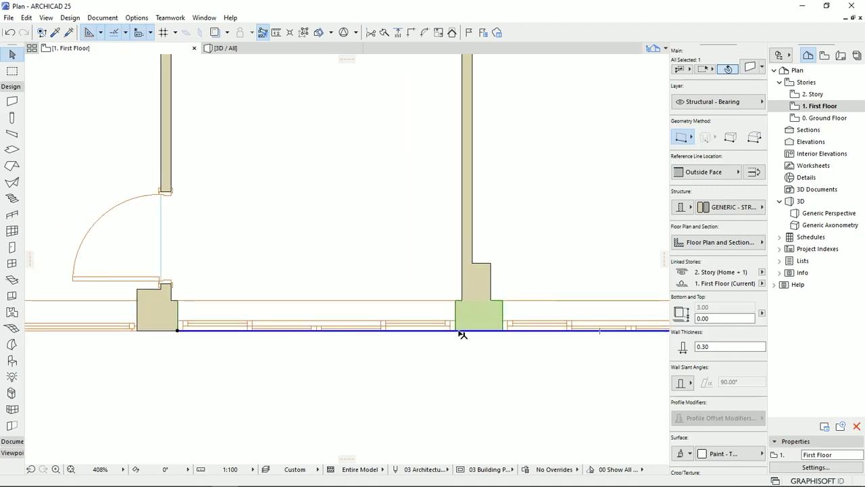
pyautogui.click(458, 330)
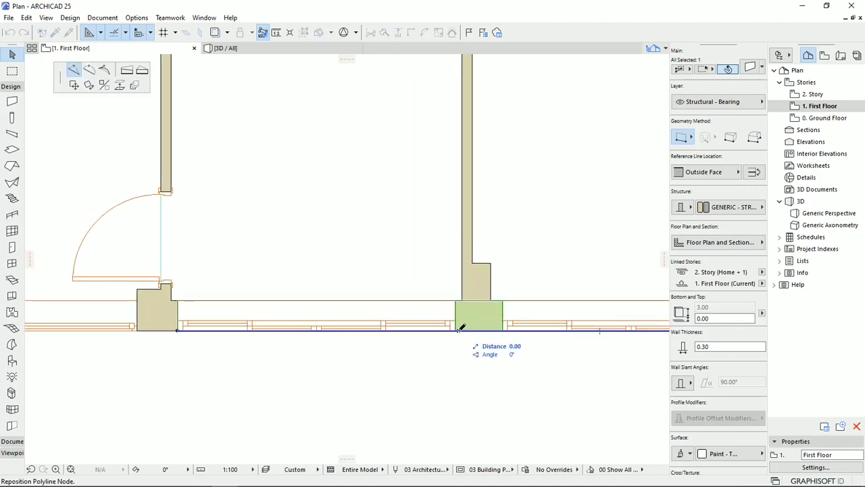
pyautogui.click(72, 75)
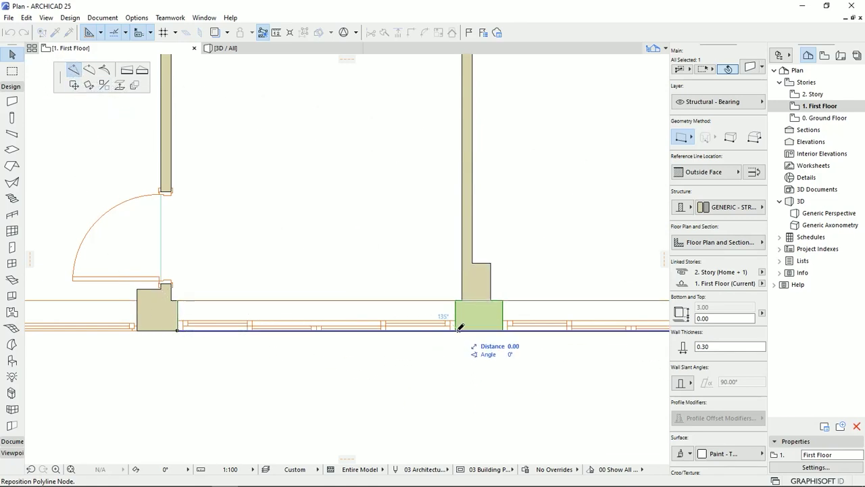
pyautogui.scroll(1, 467, 331)
pyautogui.scroll(2, 466, 331)
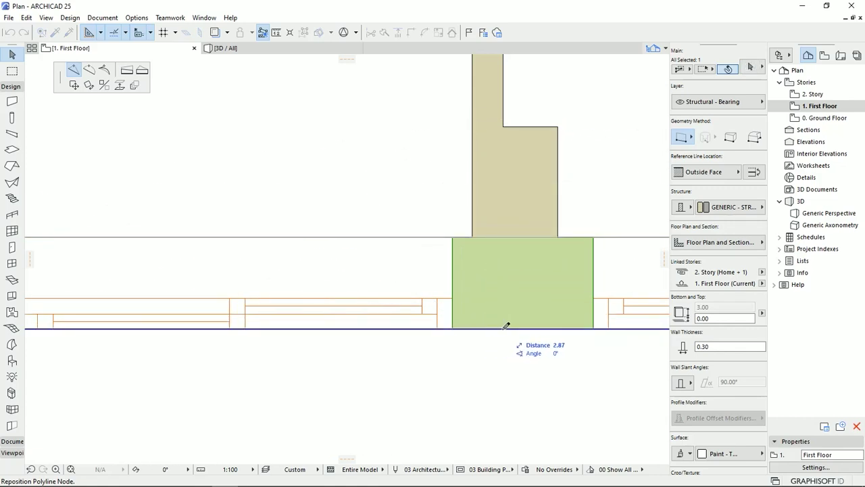
pyautogui.click(476, 232)
pyautogui.scroll(-5, 460, 379)
pyautogui.click(471, 366)
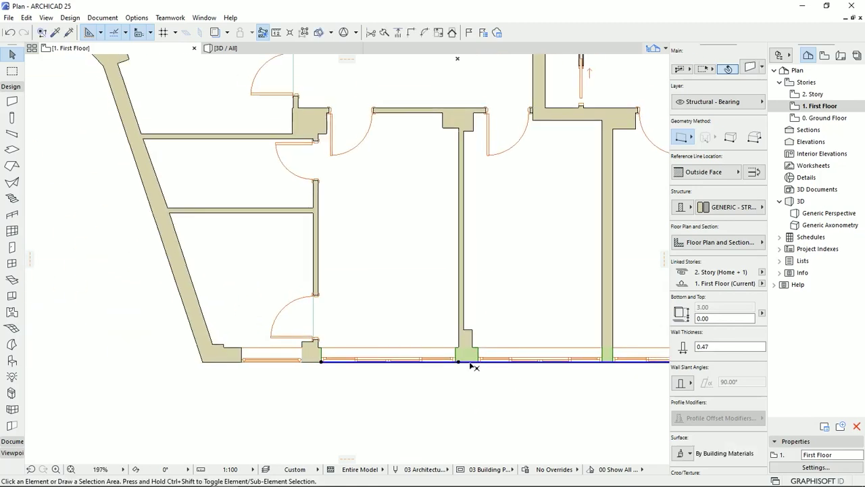
# - Select the two parts of the split window wall on the plan and check where each one ends
pyautogui.click(475, 361)
pyautogui.scroll(4, 469, 365)
pyautogui.scroll(4, 463, 347)
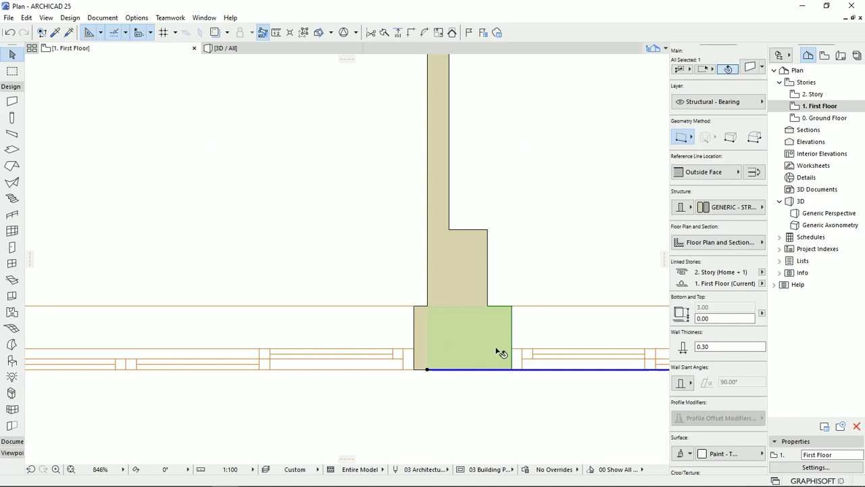
pyautogui.scroll(-10, 487, 355)
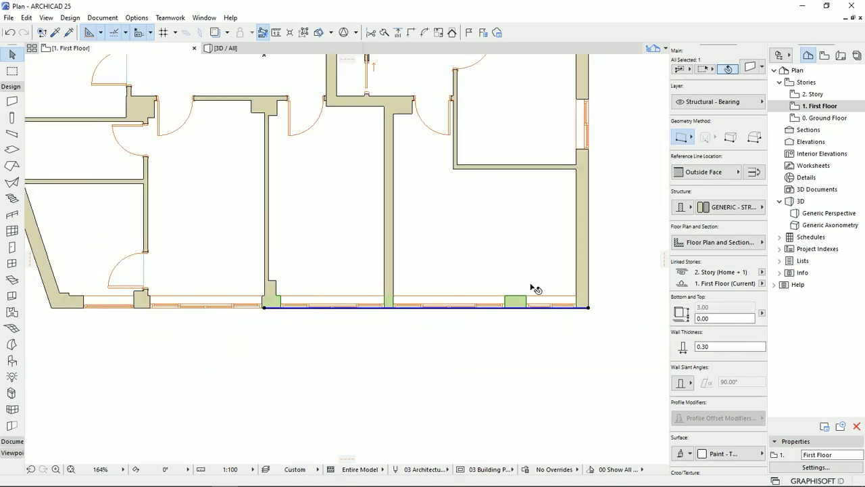
pyautogui.scroll(9, 391, 307)
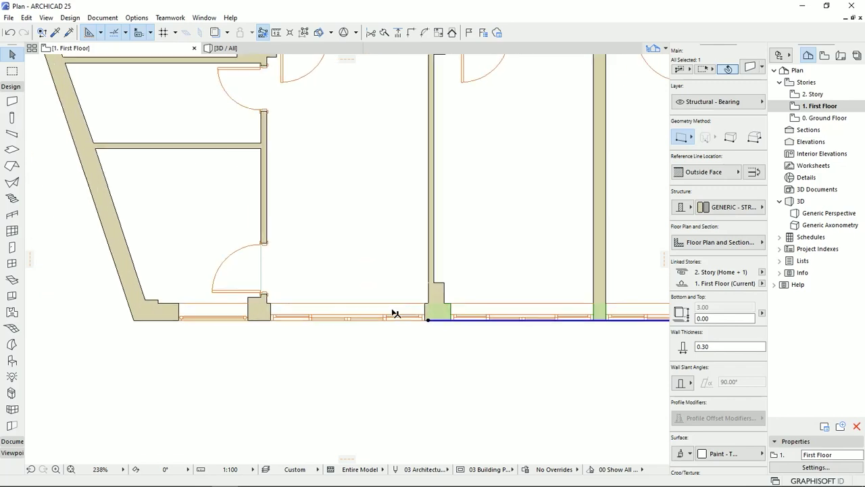
pyautogui.scroll(-3, 290, 284)
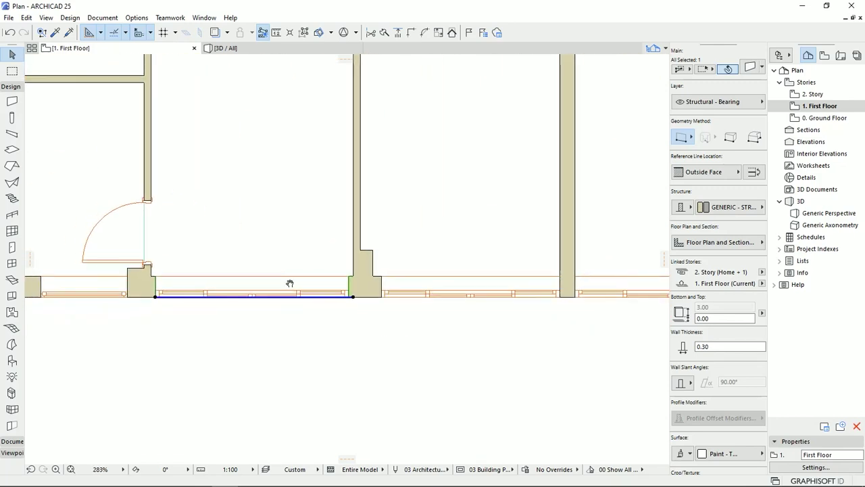
pyautogui.scroll(2, 220, 337)
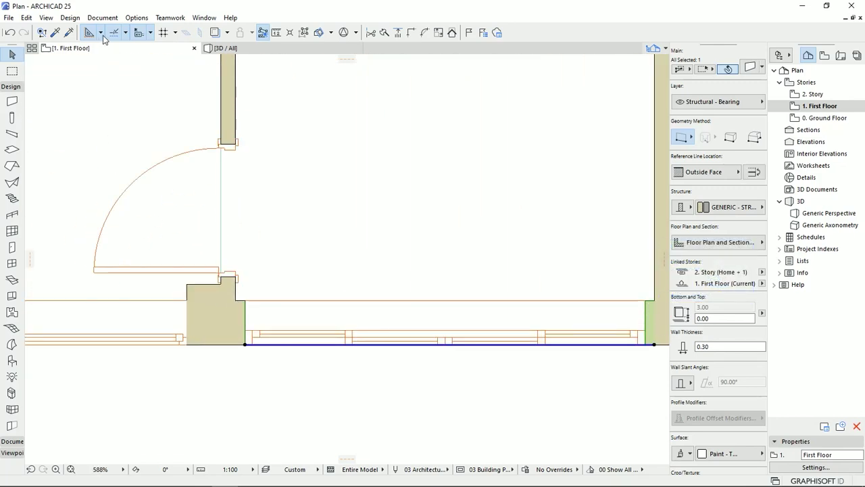
# - Select the bedroom's window wall segment in the 3D model, unlink its surface overrides and set its inside face to Paint - Celadon
pyautogui.click(231, 52)
pyautogui.moveTo(478, 327); pyautogui.dragTo(418, 294, button='middle')
pyautogui.click(483, 177)
pyautogui.click(349, 189)
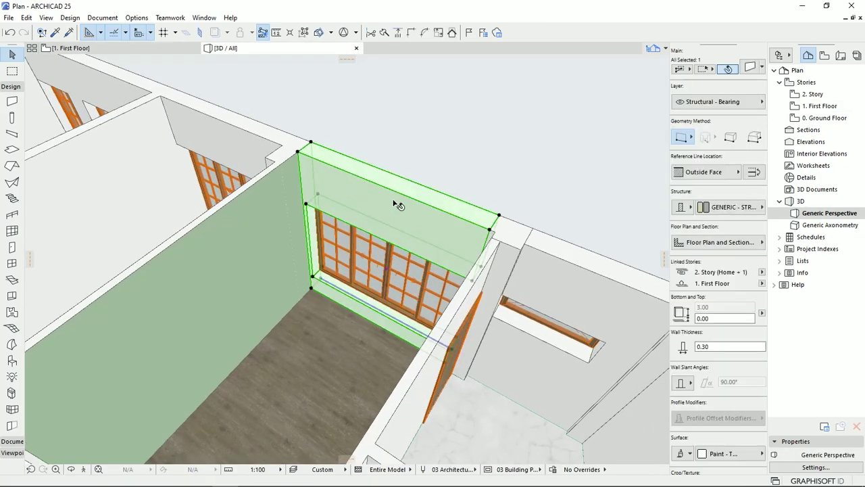
pyautogui.moveTo(380, 207); pyautogui.dragTo(407, 209, button='middle')
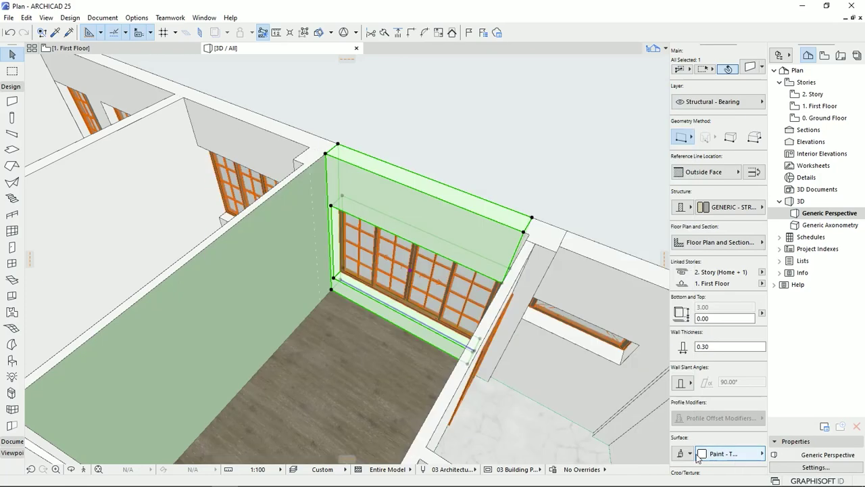
pyautogui.click(720, 453)
pyautogui.click(825, 406)
pyautogui.click(738, 415)
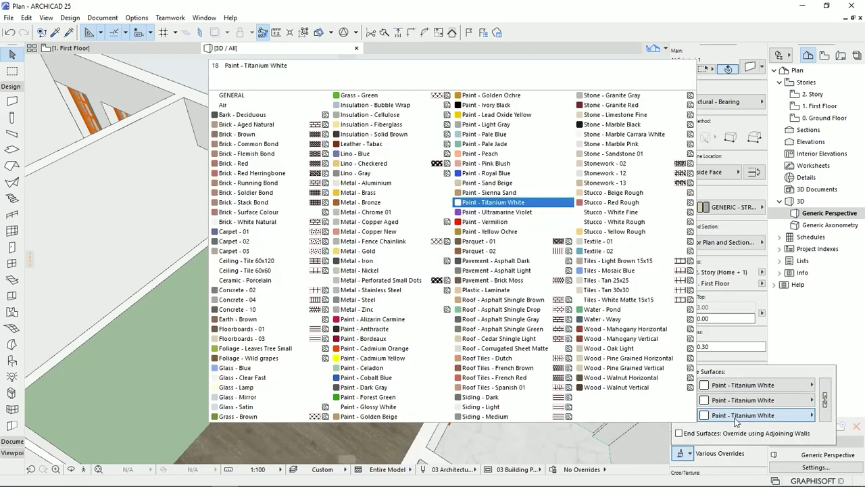
pyautogui.click(361, 368)
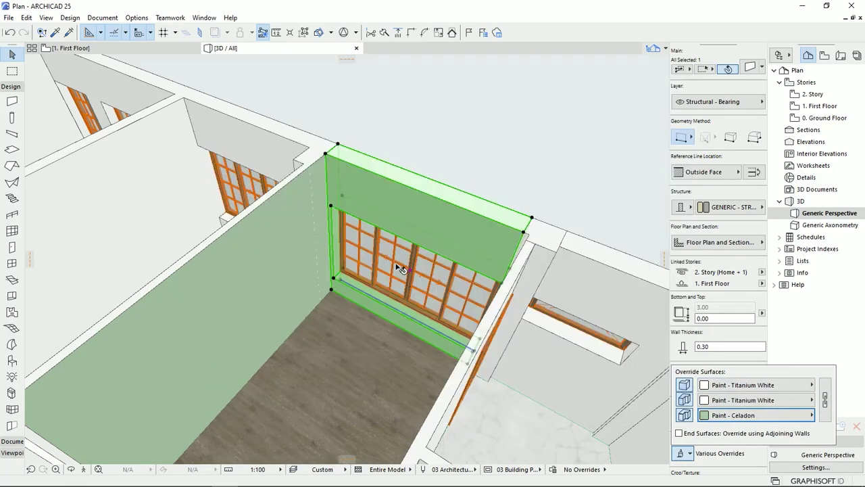
pyautogui.press('Escape')
# - Select the thin partition with two doors, unlink its surface overrides and set its bedroom-side outside face to Paint - Celadon
pyautogui.keyDown('shift'); pyautogui.moveTo(358, 274); pyautogui.dragTo(352, 237, button='middle'); pyautogui.keyUp('shift')
pyautogui.scroll(1, 352, 223)
pyautogui.click(283, 172)
pyautogui.moveTo(413, 230); pyautogui.dragTo(389, 216, button='middle')
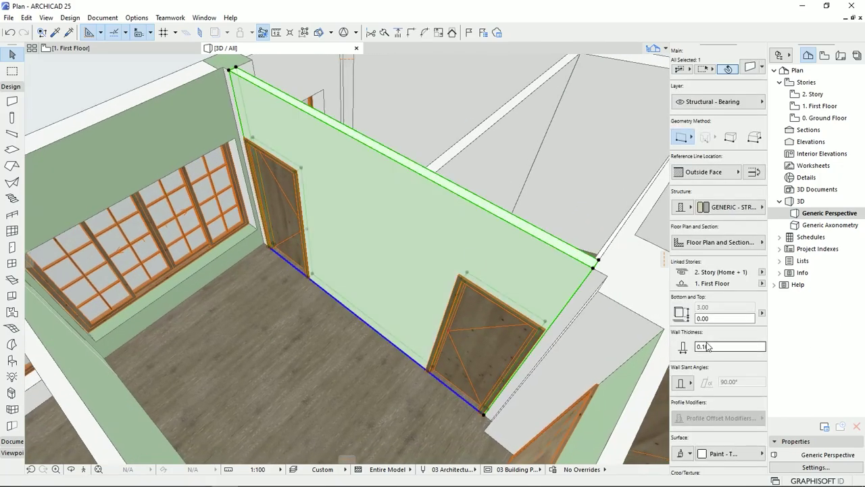
pyautogui.click(700, 459)
pyautogui.click(823, 405)
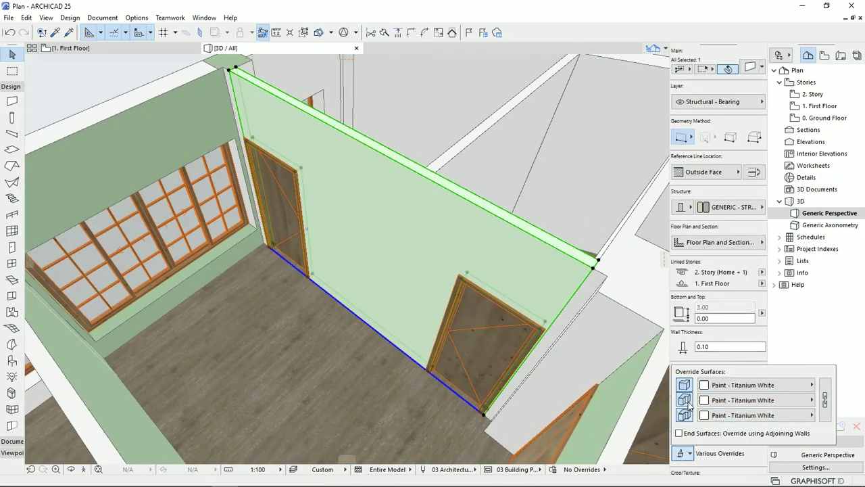
pyautogui.click(697, 385)
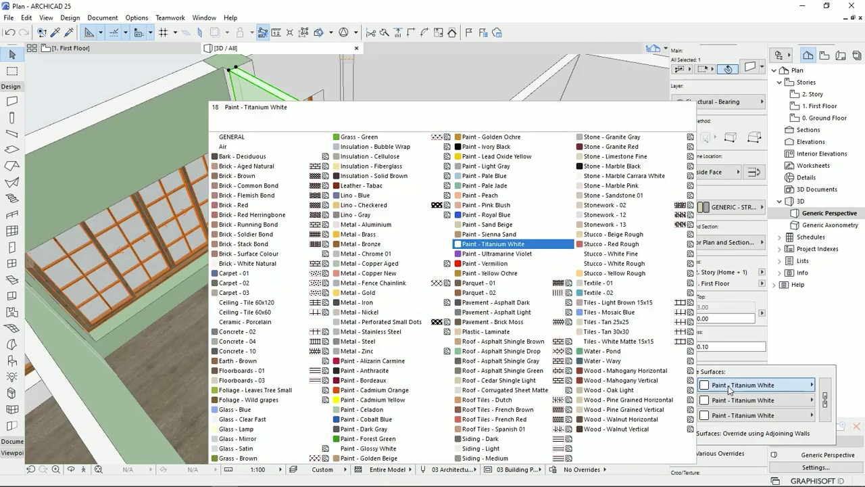
pyautogui.click(392, 414)
# - Extend the reference line of the corner pier between the green door wall and long partition along the pier's short face
pyautogui.keyDown('shift'); pyautogui.moveTo(391, 327); pyautogui.dragTo(477, 338, button='middle'); pyautogui.keyUp('shift')
pyautogui.moveTo(360, 335); pyautogui.dragTo(350, 382, button='middle')
pyautogui.click(269, 231)
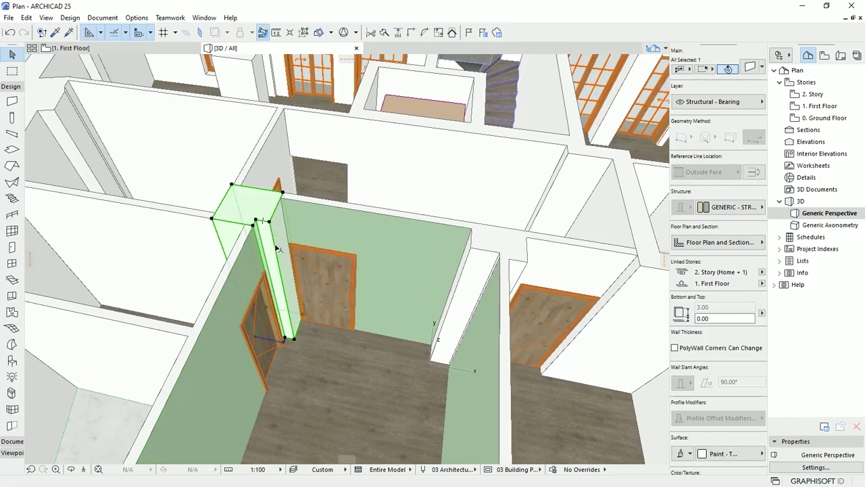
pyautogui.click(465, 283)
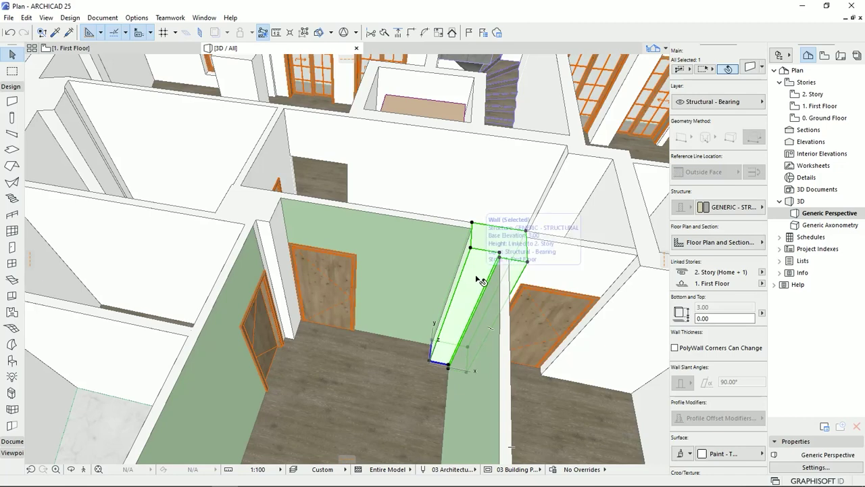
pyautogui.moveTo(467, 273); pyautogui.dragTo(463, 288, button='middle')
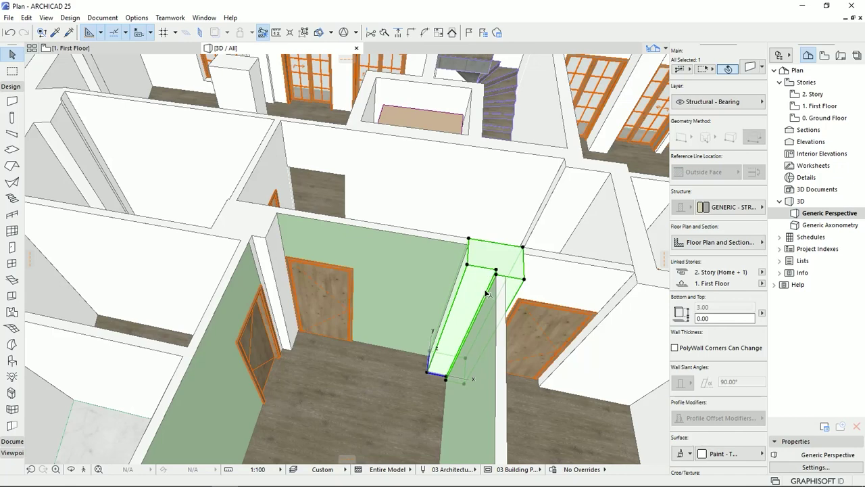
pyautogui.scroll(2, 472, 298)
pyautogui.keyDown('shift'); pyautogui.moveTo(457, 295); pyautogui.dragTo(587, 299, button='middle'); pyautogui.keyUp('shift')
pyautogui.moveTo(514, 334); pyautogui.dragTo(473, 243, button='middle')
pyautogui.scroll(1, 473, 243)
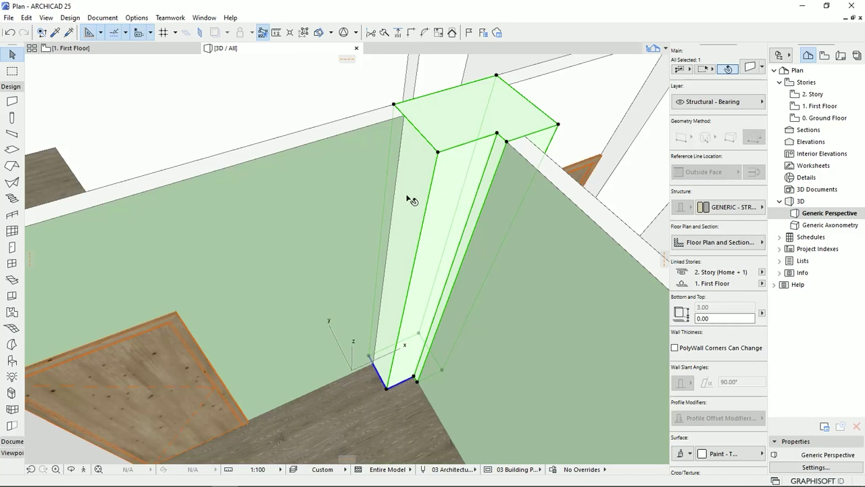
pyautogui.scroll(5, 383, 402)
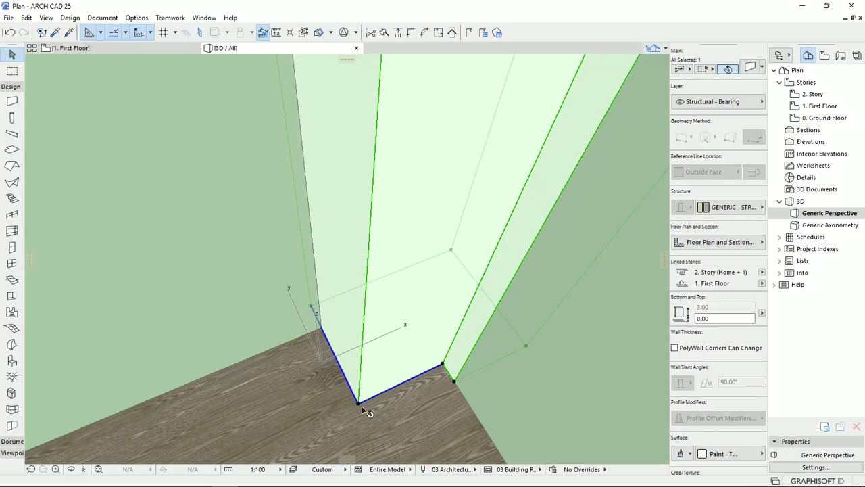
pyautogui.click(443, 365)
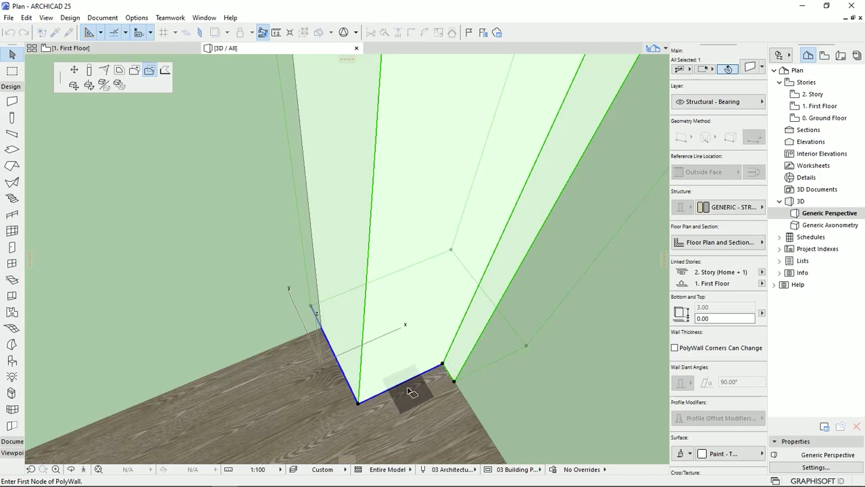
pyautogui.click(166, 71)
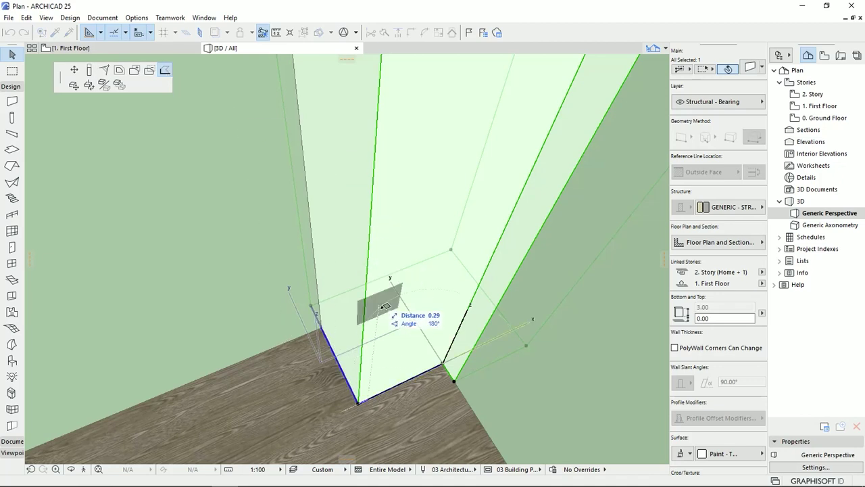
pyautogui.click(457, 379)
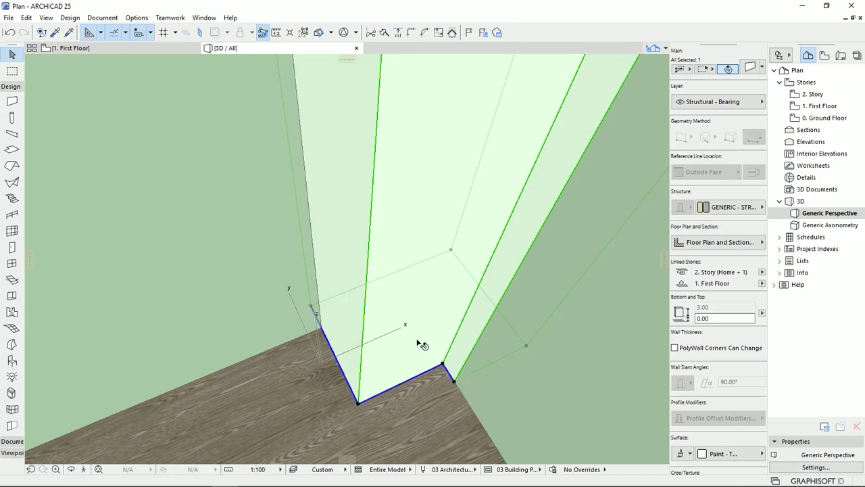
# - Unlink the corner pier's surface overrides and set its outside face to Paint - Celadon
pyautogui.moveTo(428, 327); pyautogui.dragTo(445, 317, button='middle')
pyautogui.scroll(-1, 382, 354)
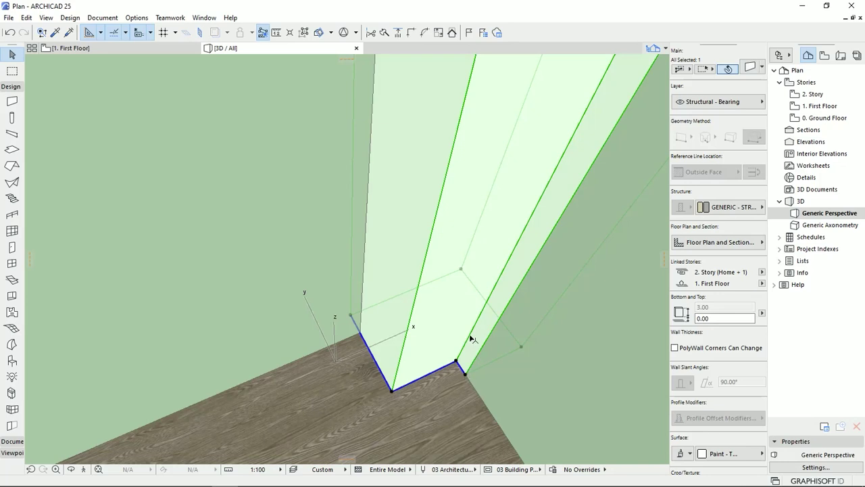
pyautogui.click(707, 454)
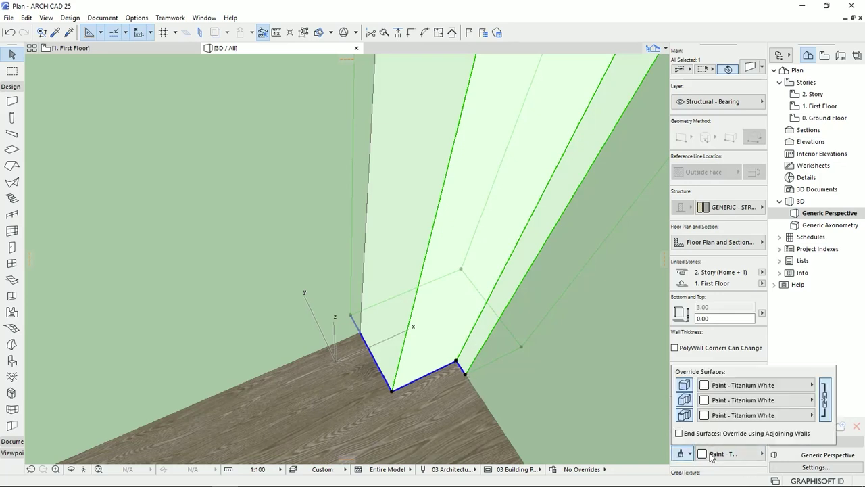
pyautogui.click(760, 385)
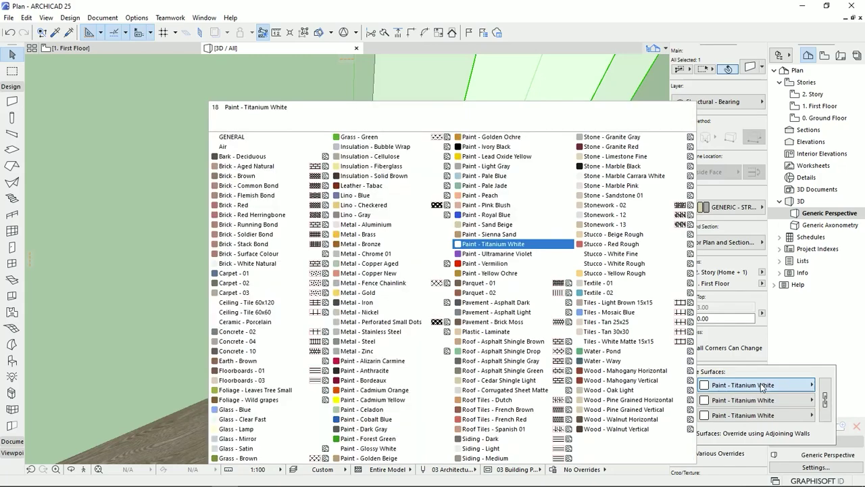
pyautogui.click(387, 409)
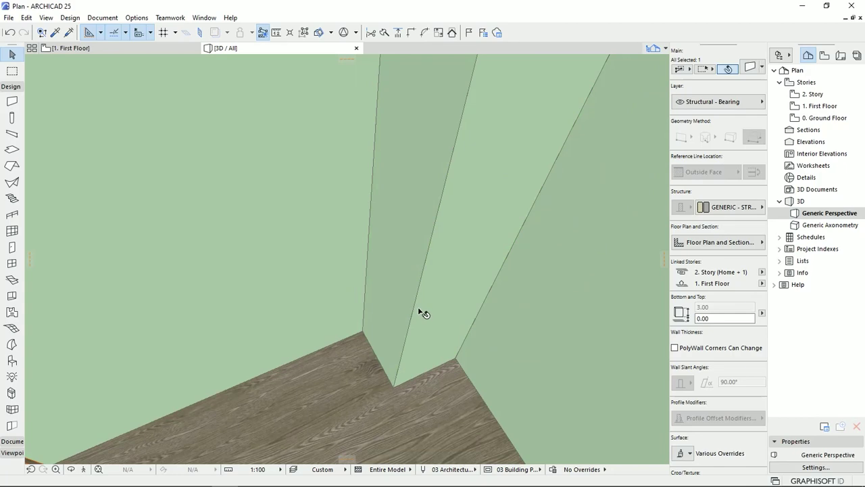
# - Select the pier between the two bedroom doors, at the opposite end of the green door wall
pyautogui.scroll(-4, 439, 269)
pyautogui.moveTo(469, 179); pyautogui.dragTo(373, 315, button='middle')
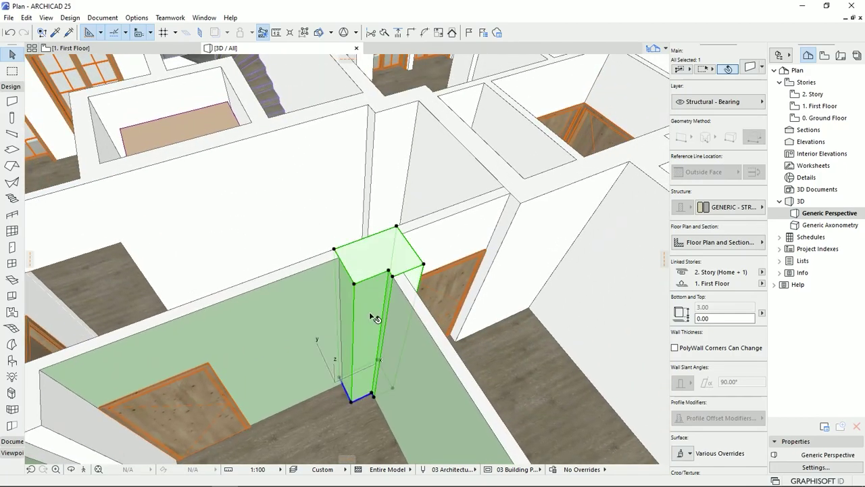
pyautogui.scroll(1, 384, 286)
pyautogui.scroll(3, 384, 290)
pyautogui.click(387, 261)
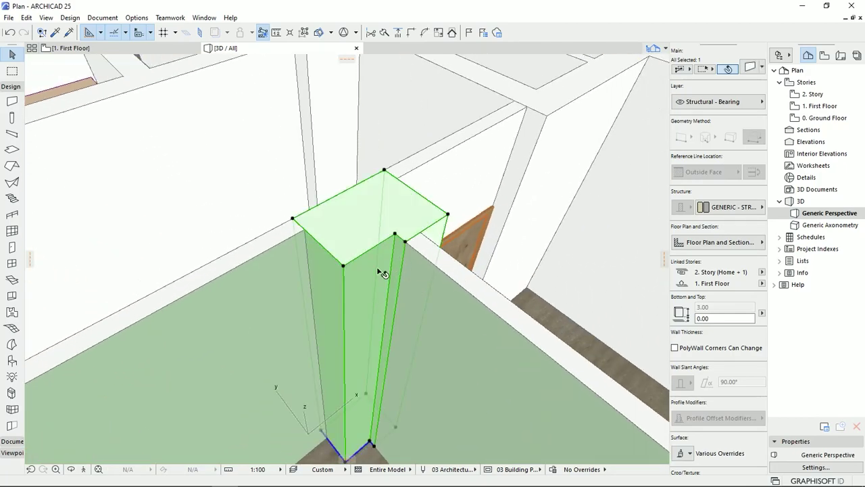
pyautogui.keyDown('shift'); pyautogui.moveTo(294, 234); pyautogui.dragTo(292, 279, button='middle'); pyautogui.keyUp('shift')
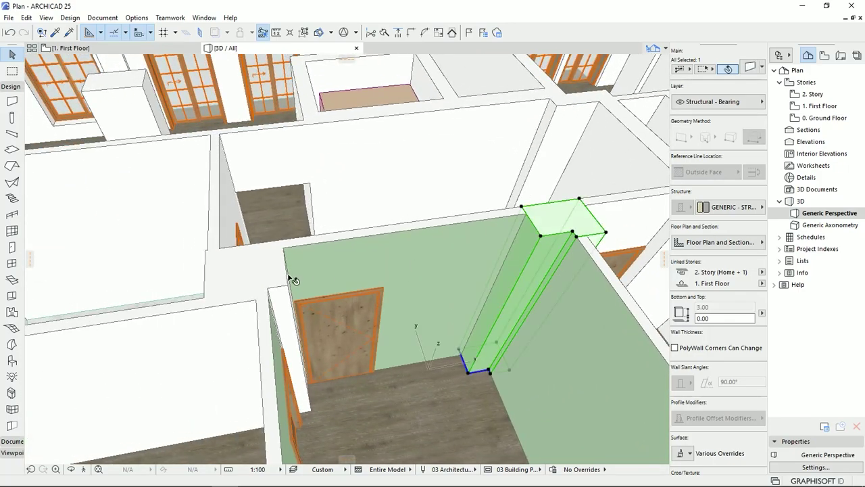
pyautogui.click(244, 263)
pyautogui.keyDown('shift'); pyautogui.moveTo(308, 331); pyautogui.dragTo(280, 313, button='middle'); pyautogui.keyUp('shift')
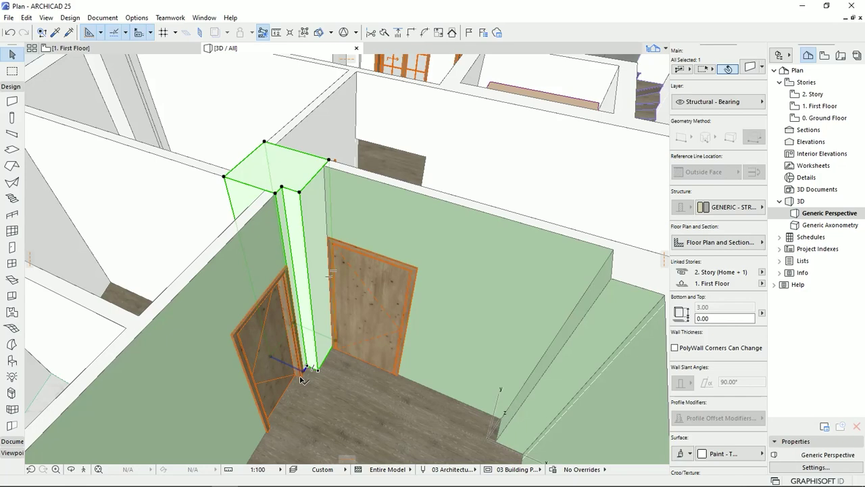
# - Extend the reference line of the pier between the two doors along its remaining room-side faces
pyautogui.scroll(5, 303, 382)
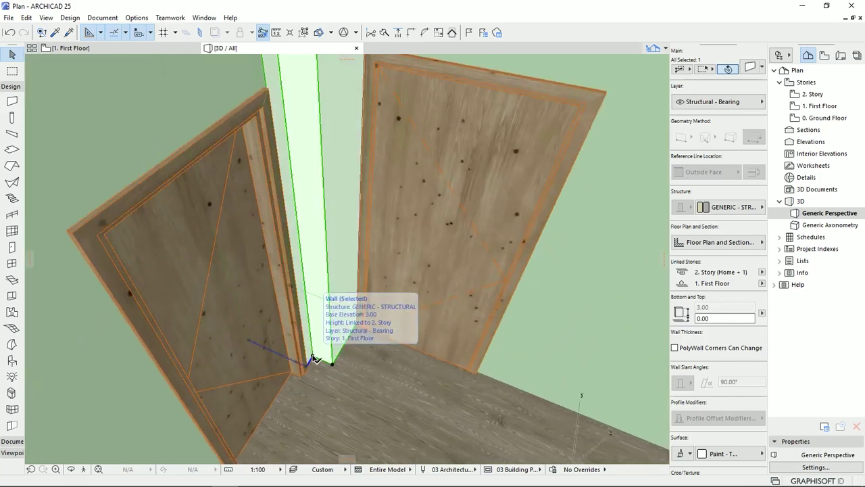
pyautogui.click(313, 354)
pyautogui.hotkey('ctrl', 'z')
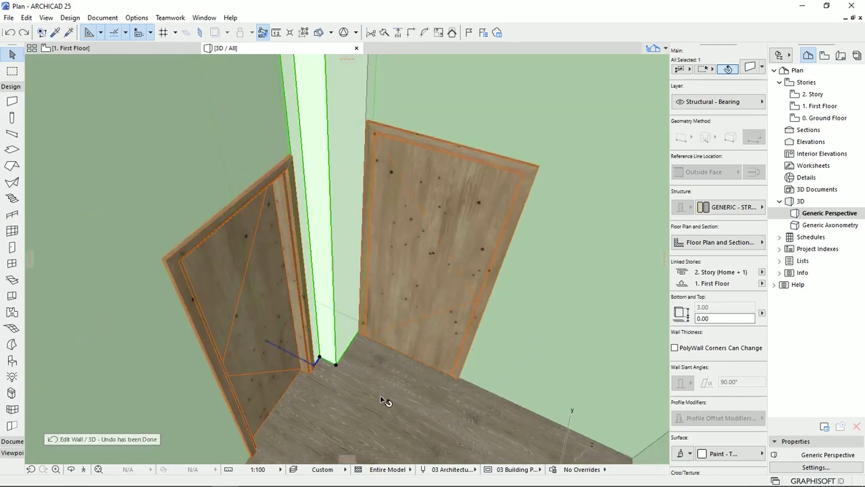
pyautogui.scroll(4, 358, 396)
pyautogui.scroll(-2, 311, 391)
pyautogui.click(299, 383)
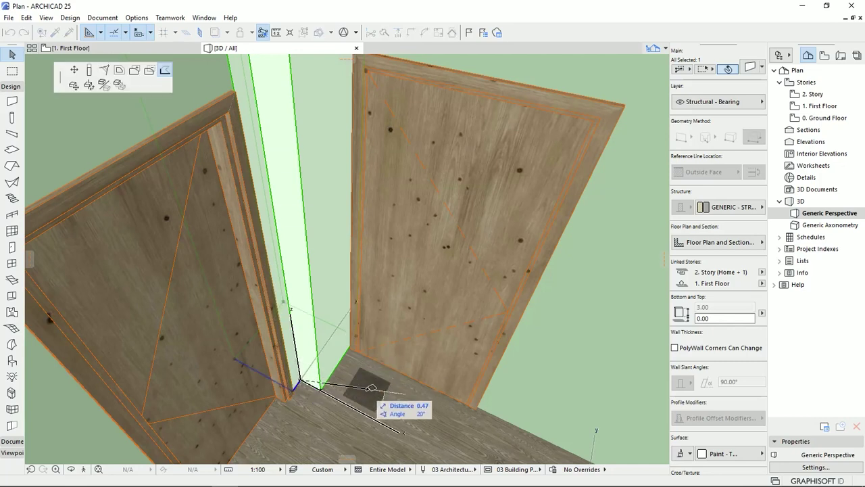
pyautogui.click(321, 390)
pyautogui.click(320, 390)
pyautogui.click(357, 336)
pyautogui.moveTo(312, 359); pyautogui.dragTo(327, 387, button='middle')
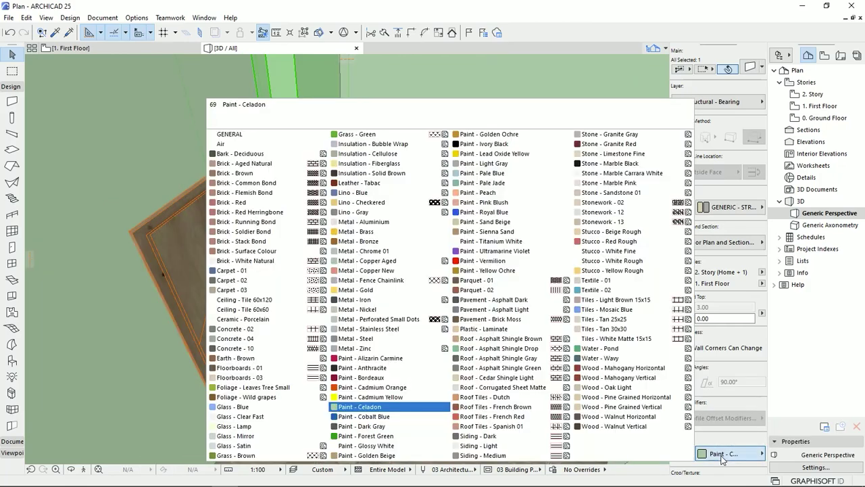
pyautogui.click(385, 409)
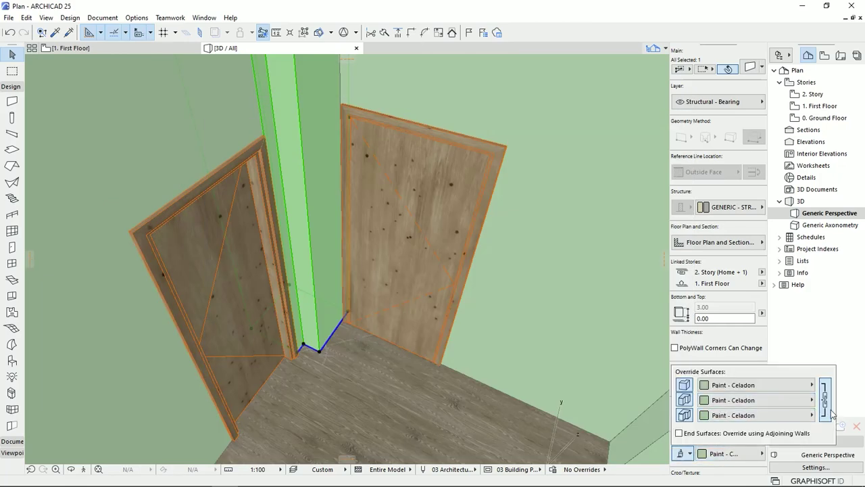
pyautogui.hotkey('ctrl', 'z')
# - Unlink the surface overrides of the pier between the doors, set its outside face to Paint - Celadon and deselect it
pyautogui.click(714, 454)
pyautogui.click(688, 452)
pyautogui.click(824, 403)
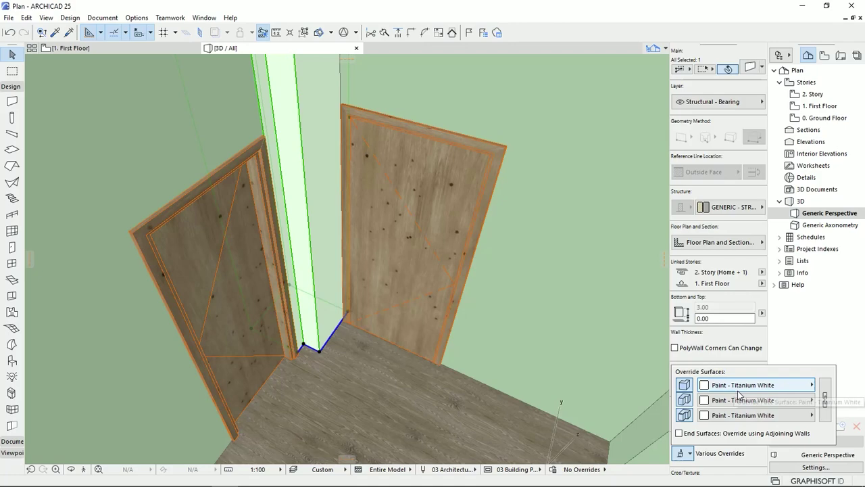
pyautogui.click(784, 392)
pyautogui.click(386, 411)
pyautogui.moveTo(309, 218)
pyautogui.keyDown('shift'); pyautogui.mouseDown(button='middle')
pyautogui.moveTo(318, 250)
pyautogui.moveTo(359, 304)
pyautogui.moveTo(378, 284)
pyautogui.moveTo(372, 303)
pyautogui.moveTo(282, 274)
pyautogui.moveTo(386, 272)
pyautogui.moveTo(361, 283)
pyautogui.mouseUp(button='middle'); pyautogui.keyUp('shift')
pyautogui.scroll(-3, 315, 250)
pyautogui.press('Escape')
# - Inspect the green bedroom's walls and piers and the neighbouring first-floor rooms from several angles
pyautogui.scroll(1, 372, 317)
pyautogui.moveTo(374, 177); pyautogui.dragTo(374, 179, button='middle')
pyautogui.scroll(-5, 375, 179)
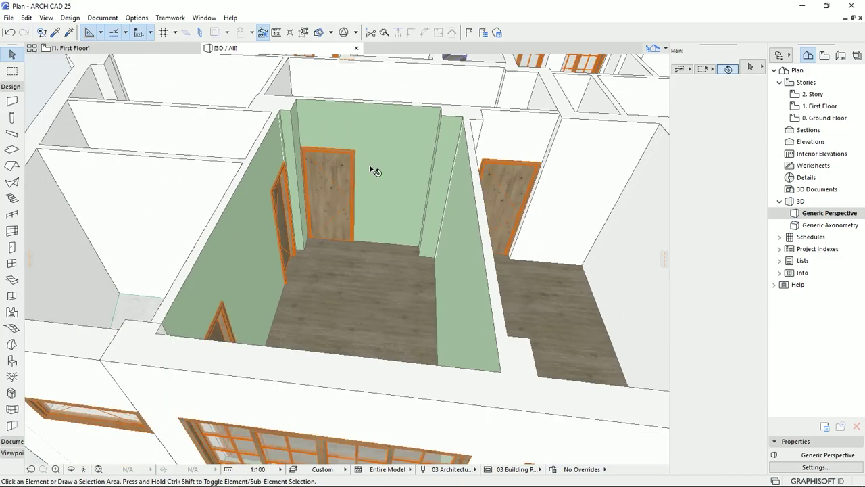
pyautogui.scroll(-8, 375, 171)
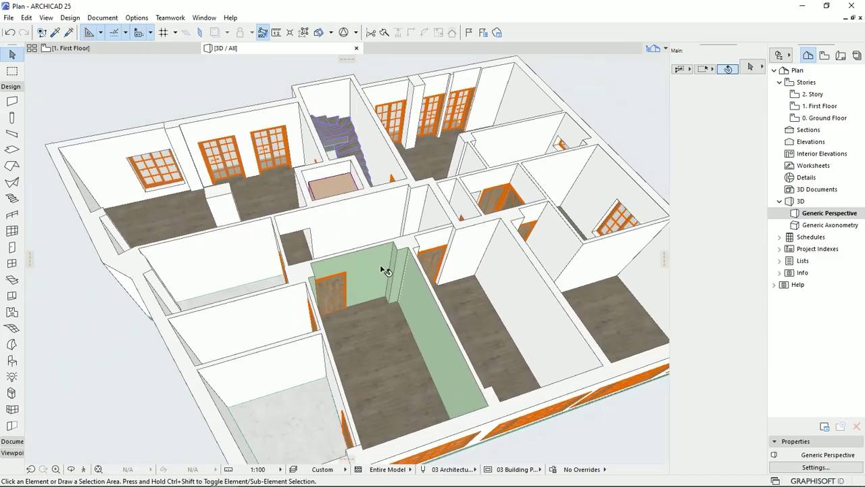
pyautogui.moveTo(383, 270)
pyautogui.keyDown('shift'); pyautogui.mouseDown(button='middle')
pyautogui.moveTo(395, 241)
pyautogui.moveTo(390, 278)
pyautogui.mouseUp(button='middle'); pyautogui.keyUp('shift')
pyautogui.keyDown('shift'); pyautogui.moveTo(361, 310); pyautogui.dragTo(316, 339, button='middle'); pyautogui.keyUp('shift')
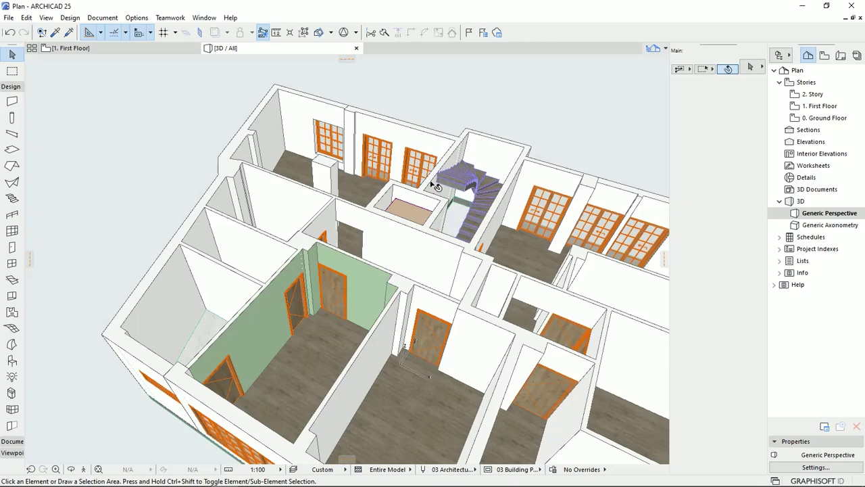
pyautogui.moveTo(592, 347); pyautogui.dragTo(500, 256, button='middle')
pyautogui.moveTo(294, 195); pyautogui.dragTo(504, 367, button='middle')
pyautogui.moveTo(284, 302); pyautogui.dragTo(304, 309, button='middle')
# - Select the thin partition bounding the corner bathroom, unlink its surface overrides and set its outside face to Tiles - White Matte 15x15
pyautogui.scroll(2, 365, 298)
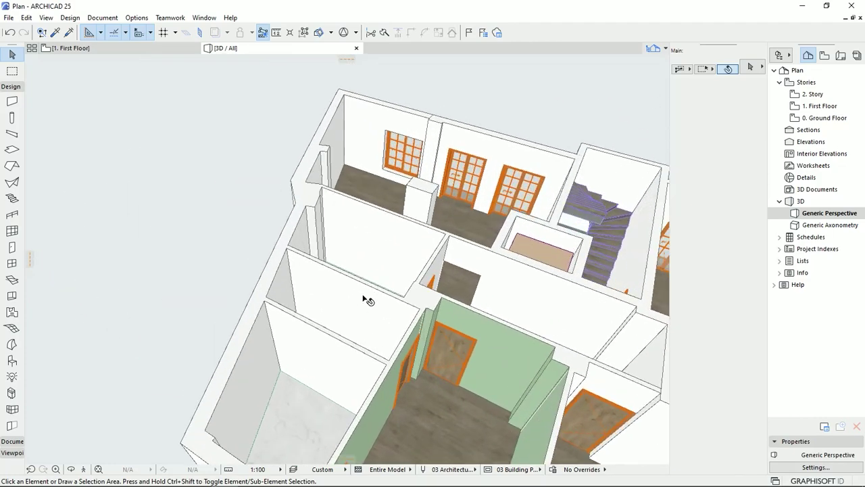
pyautogui.scroll(2, 405, 250)
pyautogui.click(466, 274)
pyautogui.scroll(3, 446, 275)
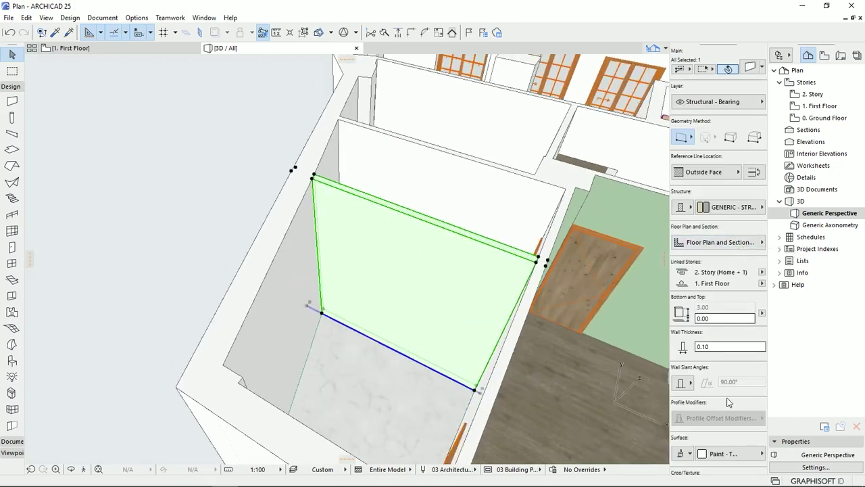
pyautogui.click(711, 451)
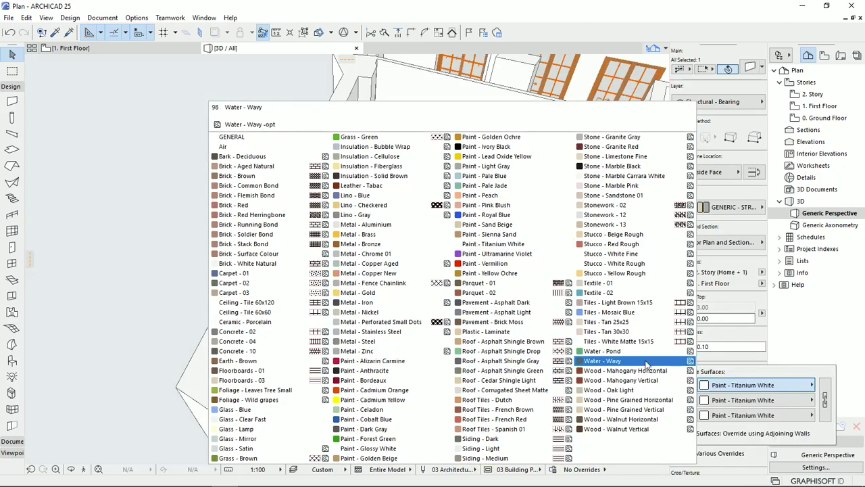
pyautogui.click(611, 340)
pyautogui.press('Escape')
pyautogui.keyDown('shift'); pyautogui.moveTo(386, 285); pyautogui.dragTo(302, 362, button='middle'); pyautogui.keyUp('shift')
pyautogui.scroll(-4, 444, 240)
pyautogui.press('Escape')
# - Select the first-floor slab, enable its edge surface override and set the edges to Paint - Titanium White
pyautogui.keyDown('shift'); pyautogui.moveTo(247, 359); pyautogui.dragTo(387, 201, button='middle'); pyautogui.keyUp('shift')
pyautogui.click(381, 316)
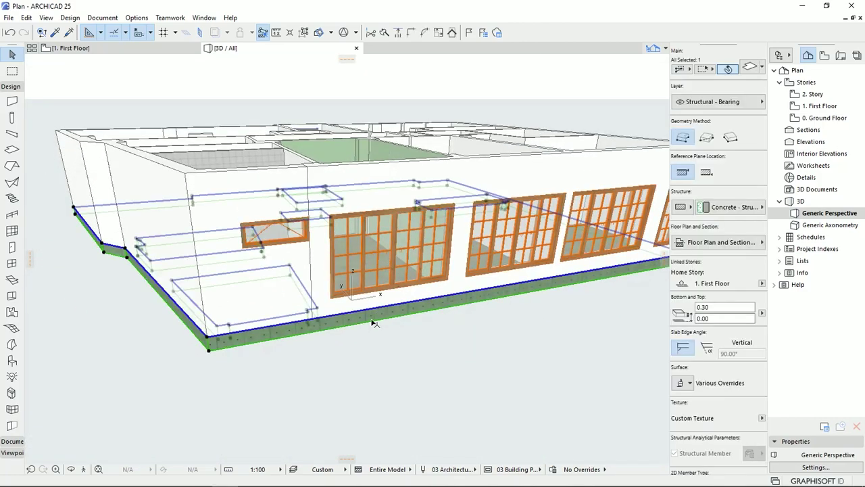
pyautogui.click(690, 383)
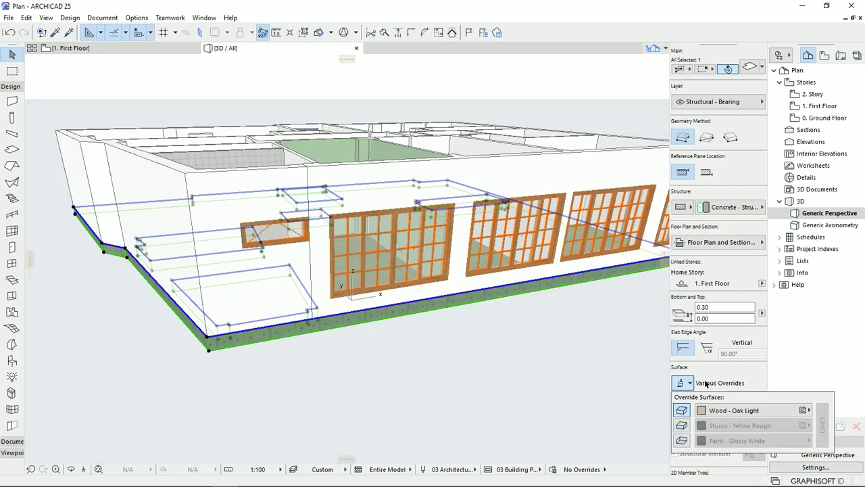
pyautogui.click(684, 426)
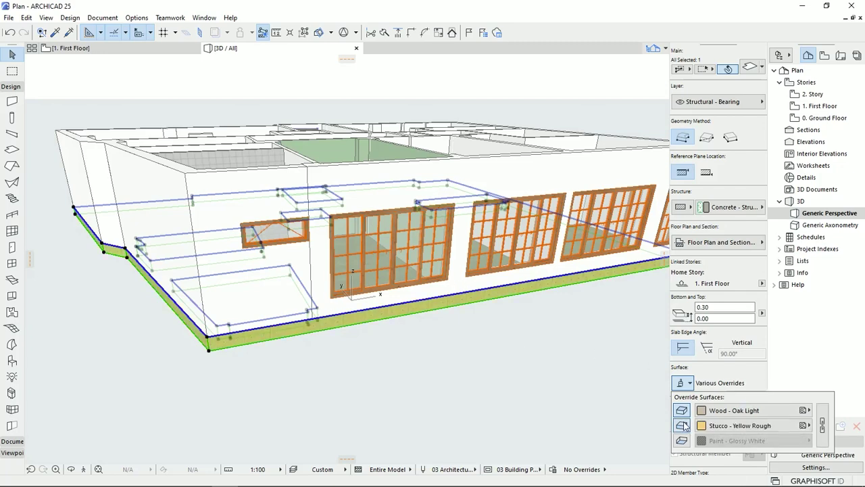
pyautogui.click(804, 425)
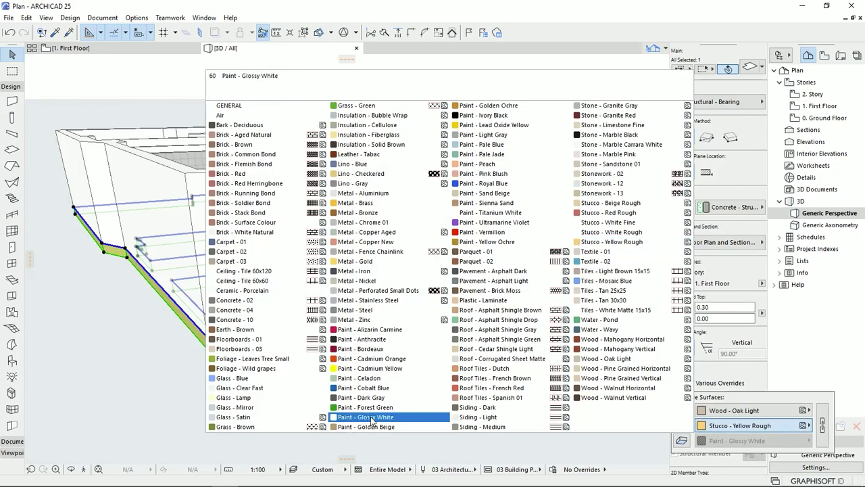
pyautogui.click(515, 213)
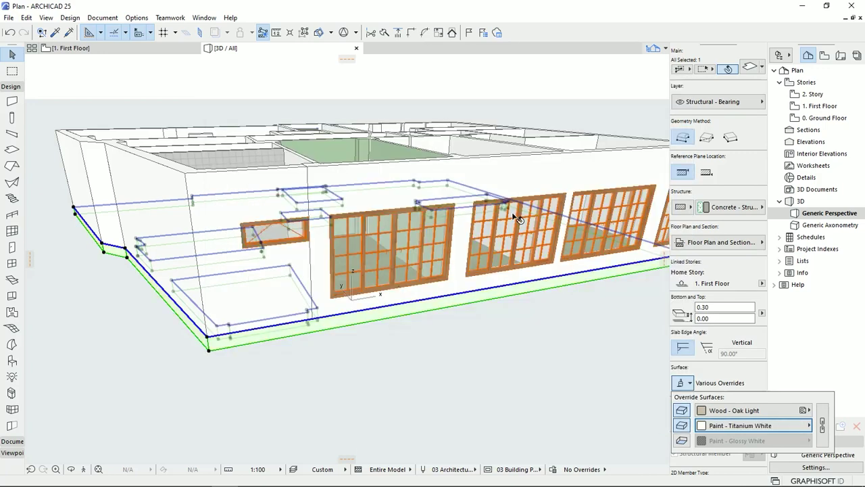
pyautogui.click(540, 343)
# - Examine the finished floor, wall and slab edge surfaces across the whole first floor from several angles
pyautogui.keyDown('shift'); pyautogui.moveTo(540, 343); pyautogui.dragTo(546, 402, button='middle'); pyautogui.keyUp('shift')
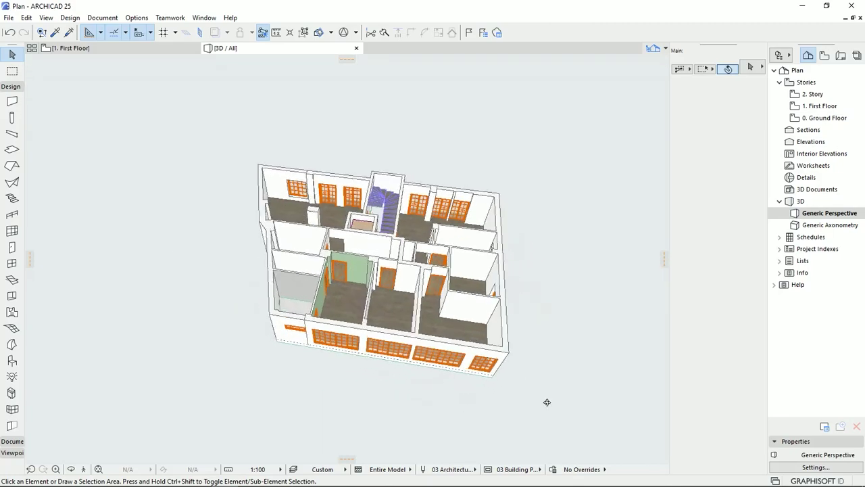
pyautogui.scroll(6, 373, 280)
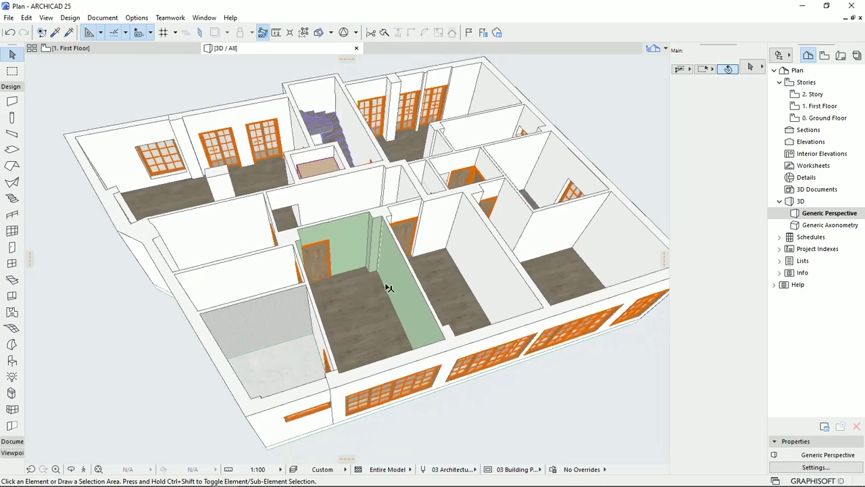
pyautogui.scroll(-2, 386, 286)
pyautogui.moveTo(386, 287); pyautogui.dragTo(275, 288, button='middle')
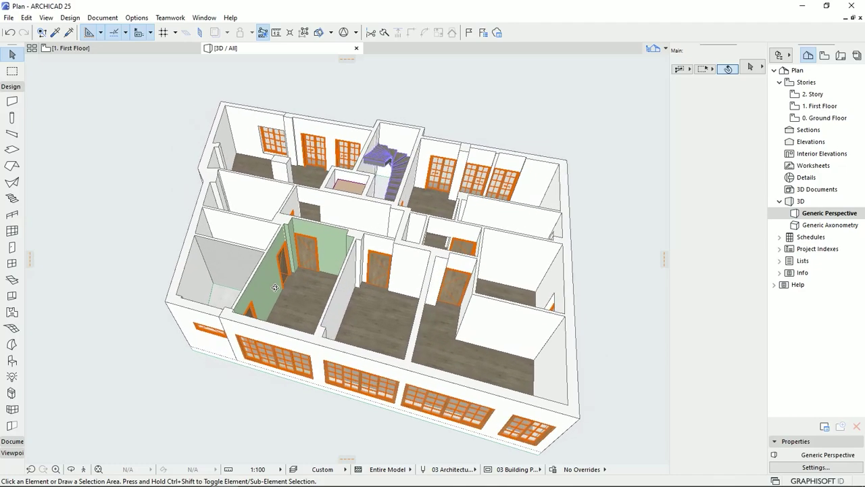
pyautogui.scroll(8, 275, 288)
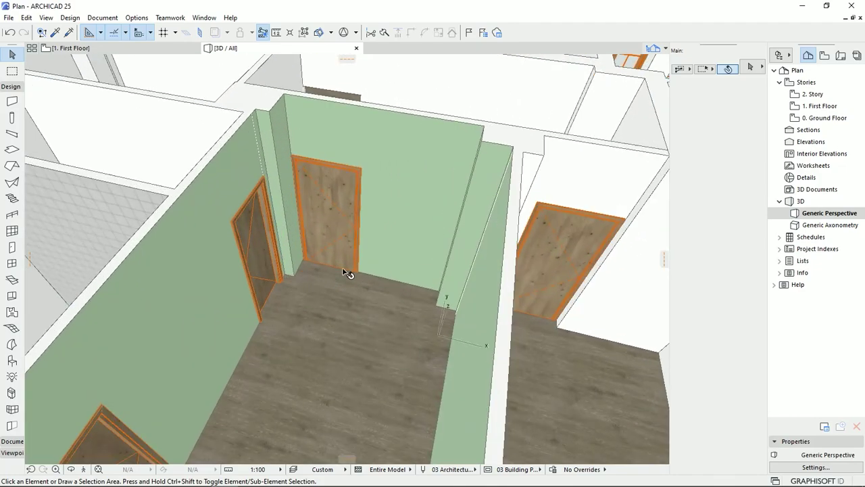
pyautogui.scroll(-6, 336, 275)
pyautogui.keyDown('shift'); pyautogui.moveTo(277, 330); pyautogui.dragTo(561, 336, button='middle'); pyautogui.keyUp('shift')
pyautogui.keyDown('shift'); pyautogui.moveTo(351, 283); pyautogui.dragTo(389, 319, button='middle'); pyautogui.keyUp('shift')
pyautogui.keyDown('shift'); pyautogui.moveTo(338, 305); pyautogui.dragTo(372, 365, button='middle'); pyautogui.keyUp('shift')
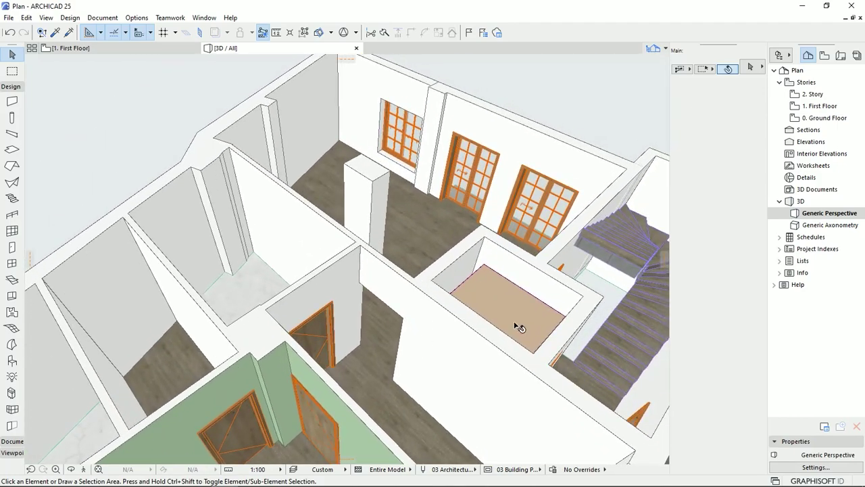
pyautogui.scroll(-2, 515, 327)
pyautogui.moveTo(515, 327); pyautogui.dragTo(388, 177, button='middle')
pyautogui.scroll(-1, 396, 211)
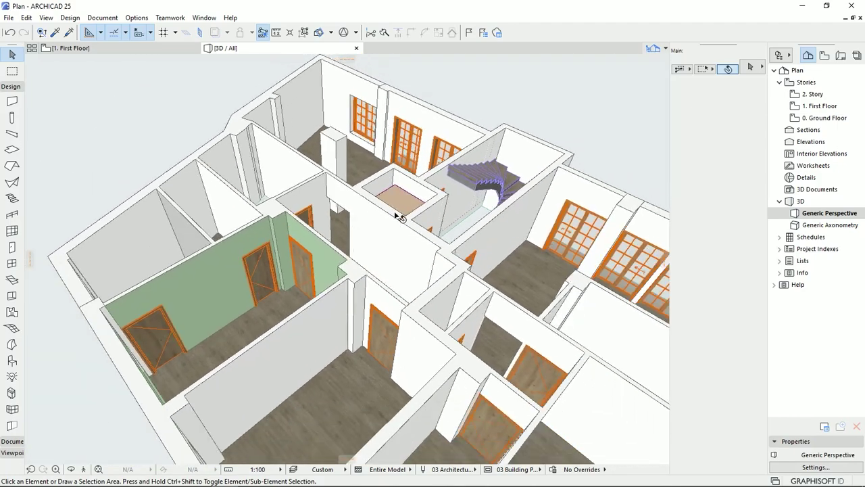
pyautogui.moveTo(396, 210); pyautogui.dragTo(381, 203, button='middle')
pyautogui.moveTo(381, 203); pyautogui.dragTo(442, 250)
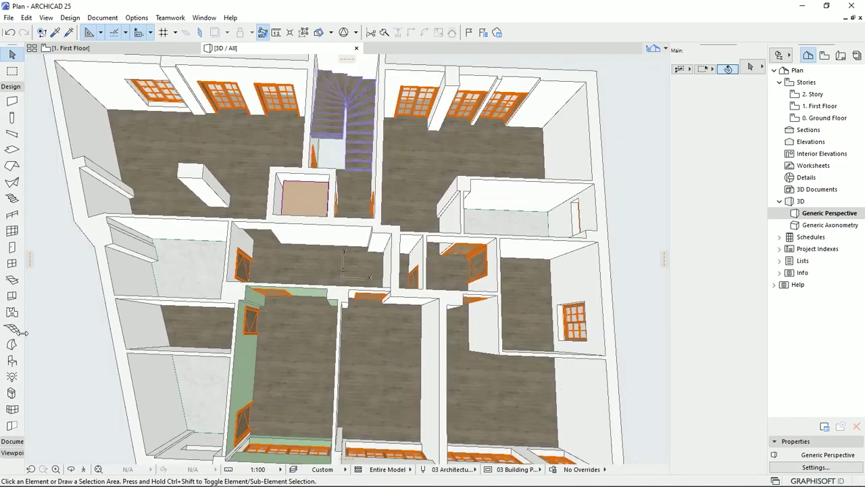
# - Activate the Object tool for furniture and look over the first-floor rooms from several angles
pyautogui.click(12, 362)
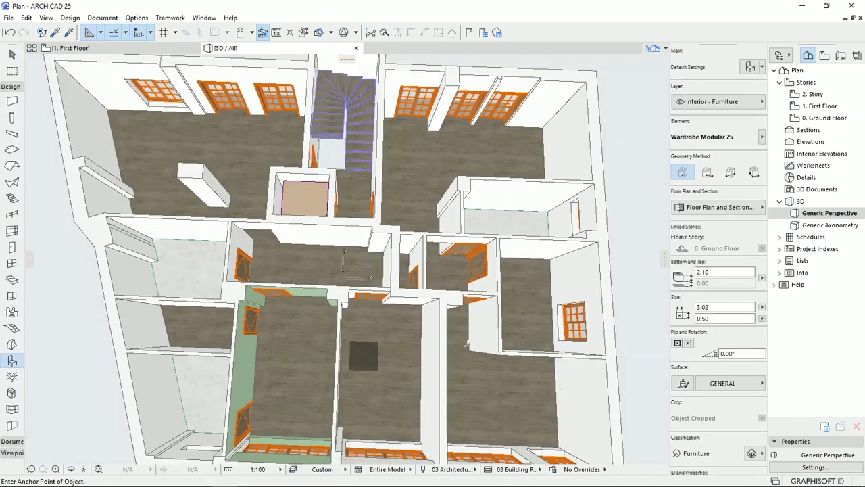
pyautogui.scroll(-2, 337, 334)
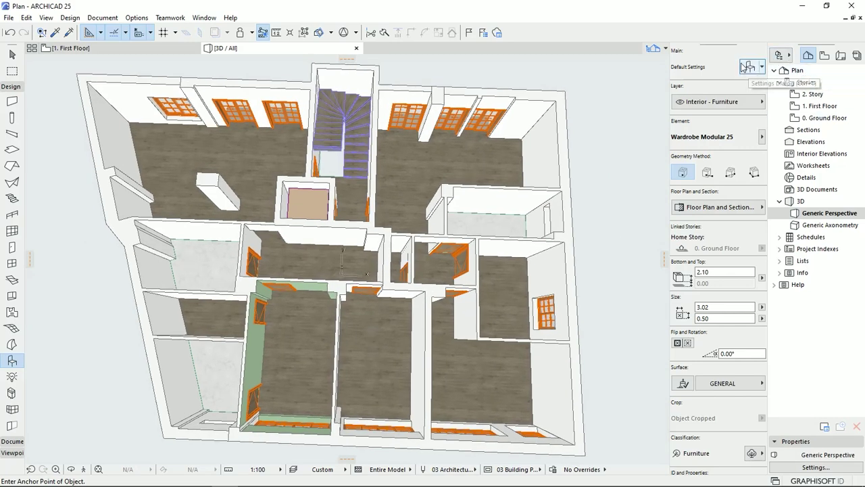
pyautogui.moveTo(373, 321); pyautogui.dragTo(383, 322, button='middle')
pyautogui.keyDown('shift'); pyautogui.moveTo(344, 388); pyautogui.dragTo(340, 347, button='middle'); pyautogui.keyUp('shift')
pyautogui.keyDown('shift'); pyautogui.moveTo(320, 380); pyautogui.dragTo(443, 353, button='middle'); pyautogui.keyUp('shift')
pyautogui.scroll(2, 308, 272)
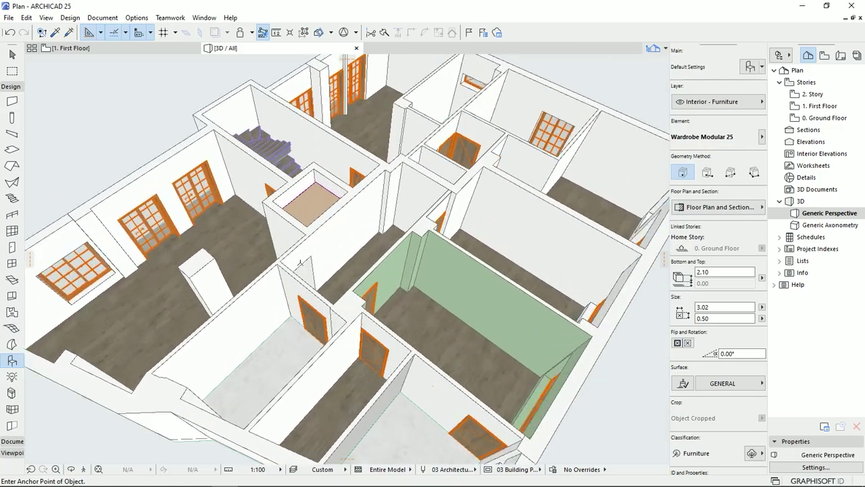
pyautogui.keyDown('shift'); pyautogui.moveTo(308, 271); pyautogui.dragTo(347, 269, button='middle'); pyautogui.keyUp('shift')
pyautogui.scroll(-5, 347, 268)
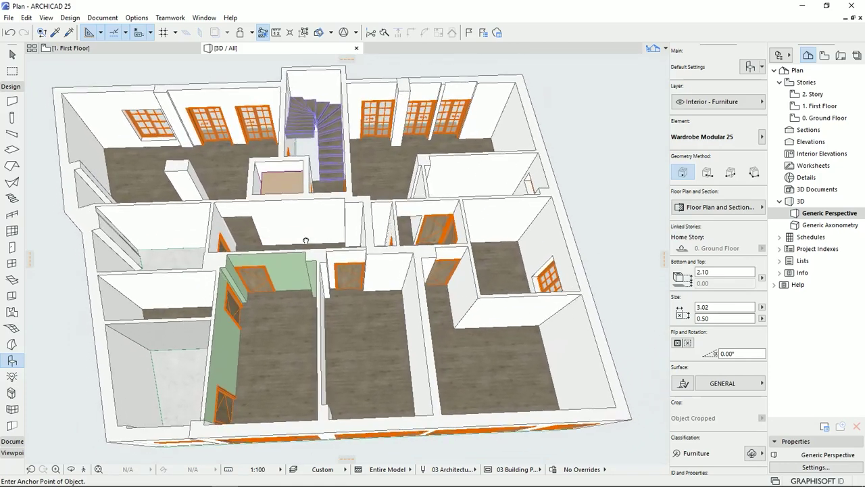